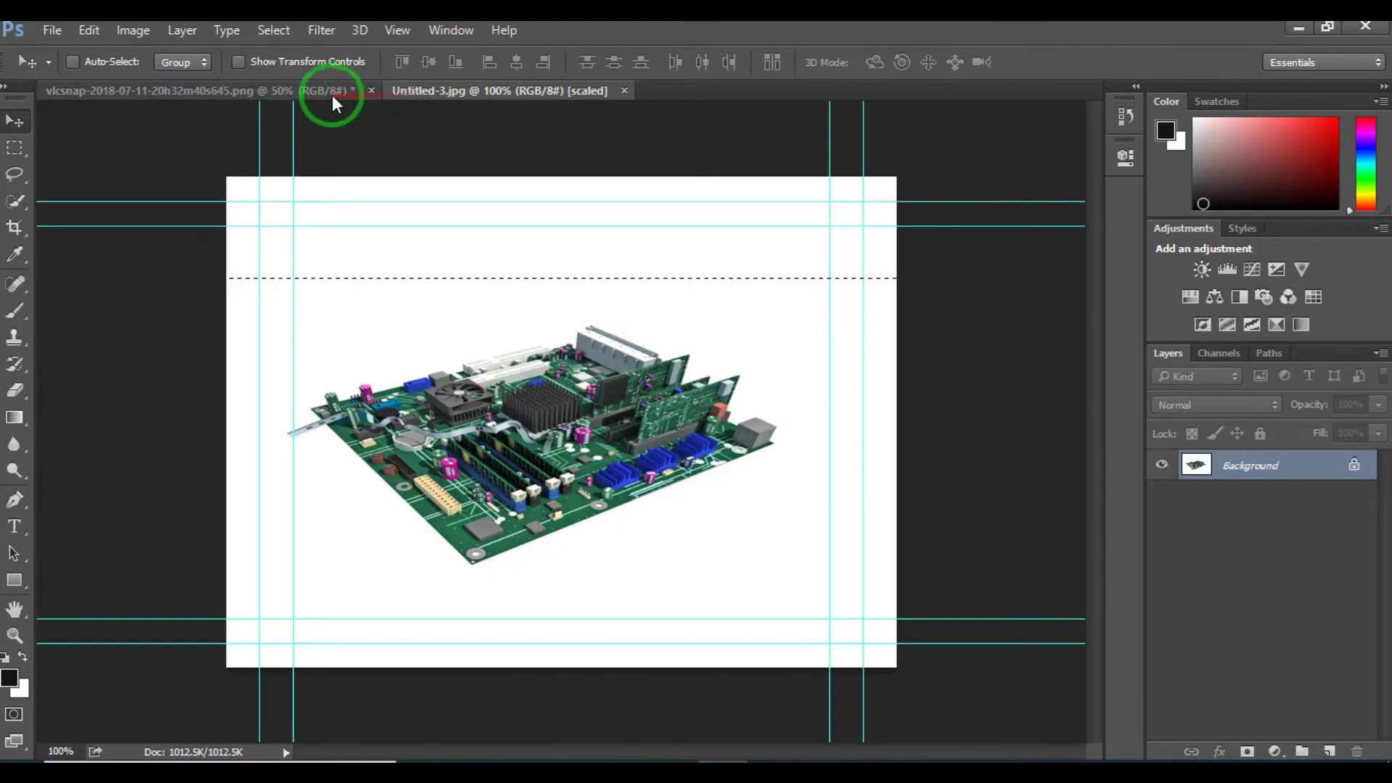
- Clear the selection in Untitled-3.jpg and copy the whole motherboard image into the vlcsnap document, placing it over the man's face
{"action": "left_click", "coordinate": [332, 88]}
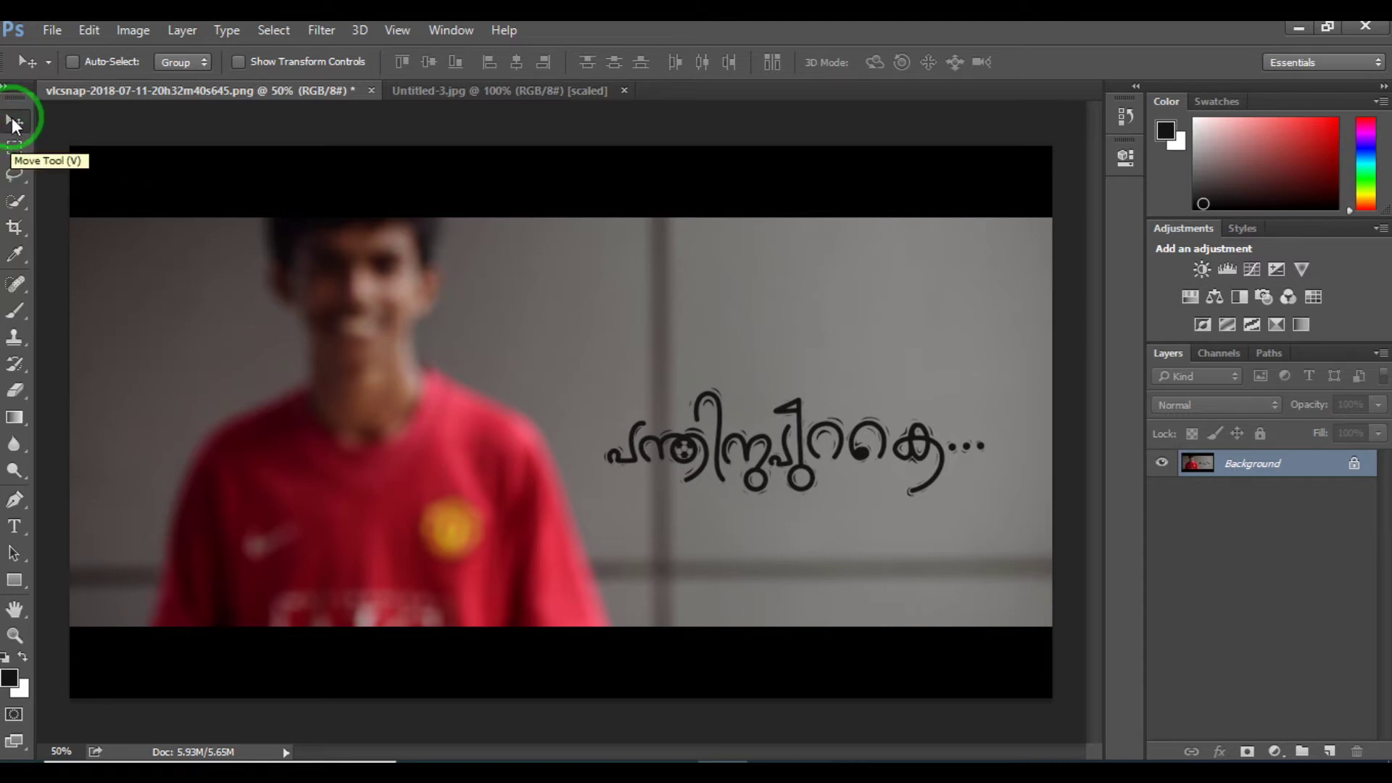
{"action": "left_click", "coordinate": [462, 90]}
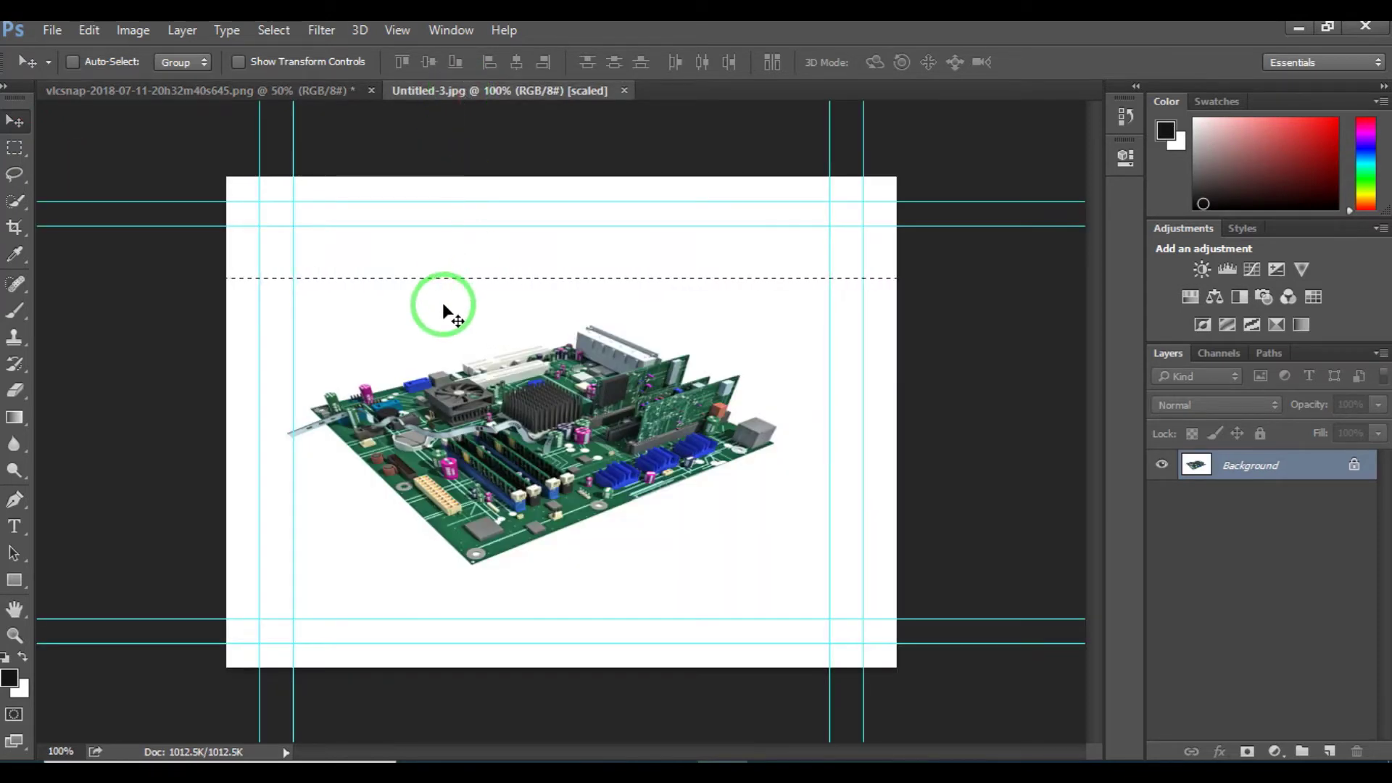
{"action": "key", "text": "ctrl+d"}
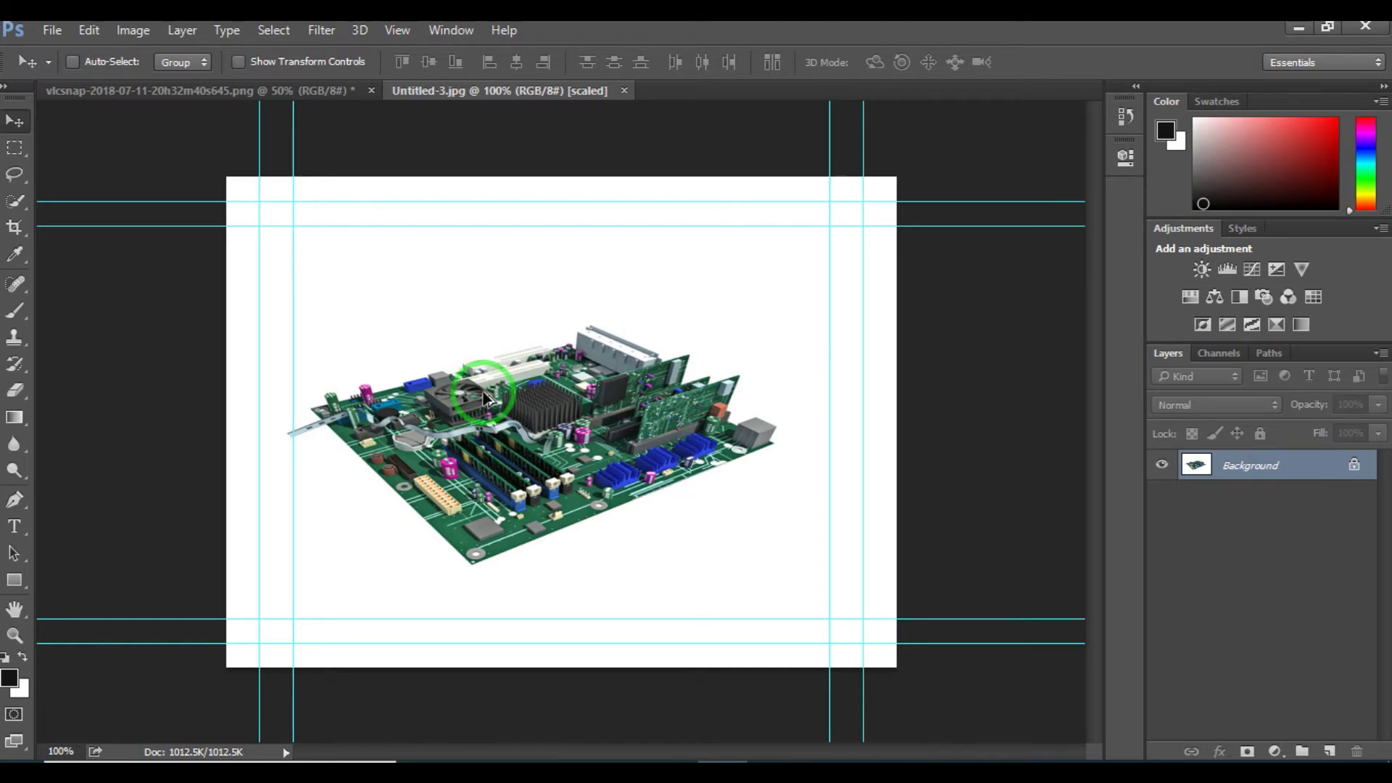
{"action": "left_click_drag", "start_coordinate": [485, 397], "coordinate": [306, 367]}
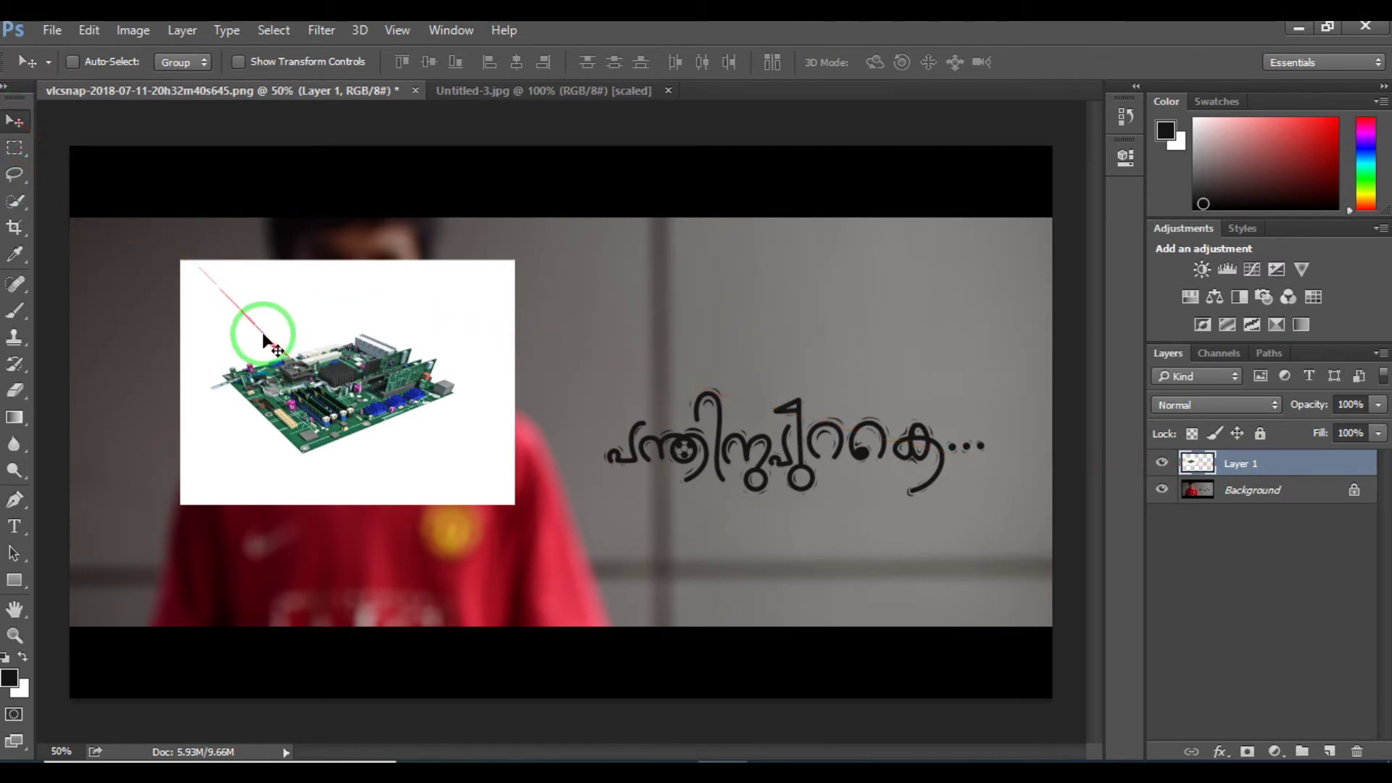
{"action": "left_click_drag", "start_coordinate": [269, 335], "coordinate": [298, 288]}
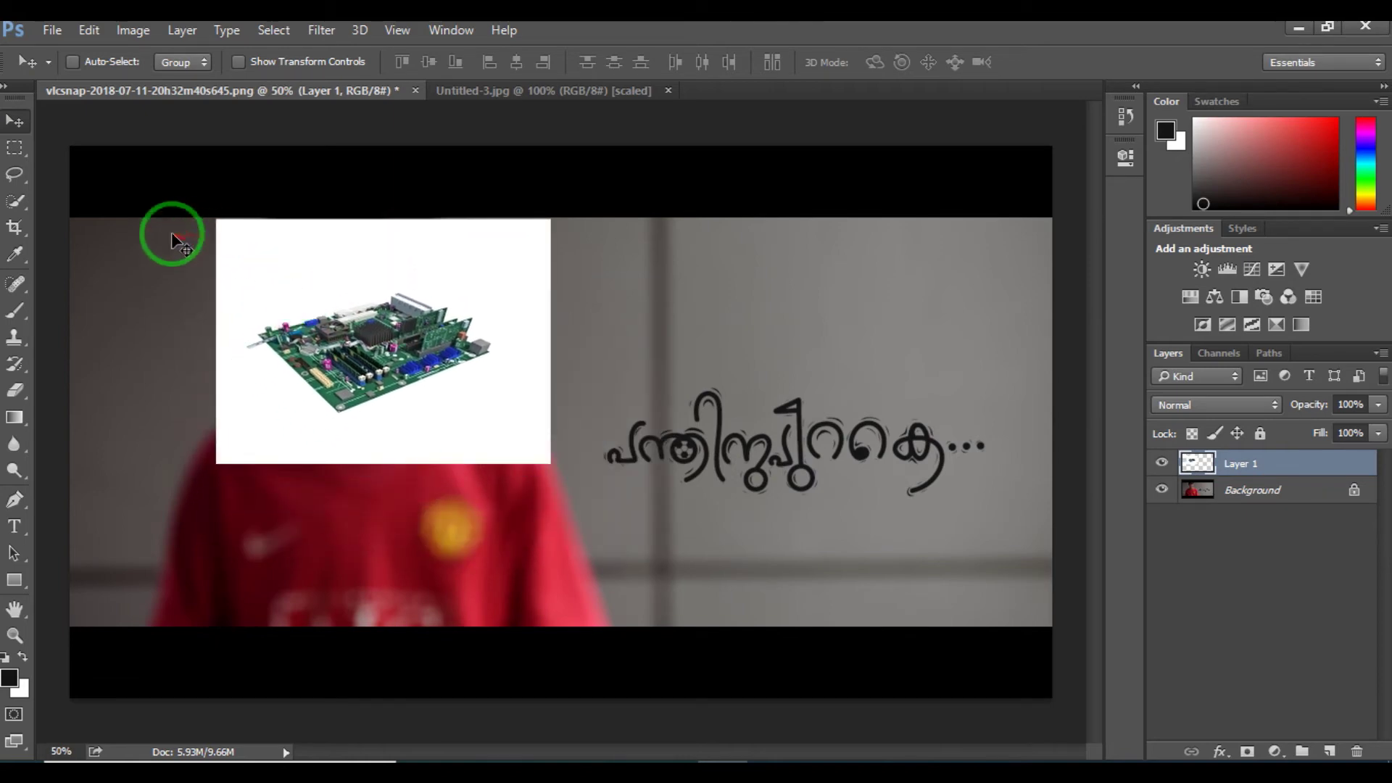
- Select the motherboard's right-hand portion in Untitled-3.jpg with a rectangular marquee and copy it into the vlcsnap document, over the start of the lettering
{"action": "left_click", "coordinate": [15, 150]}
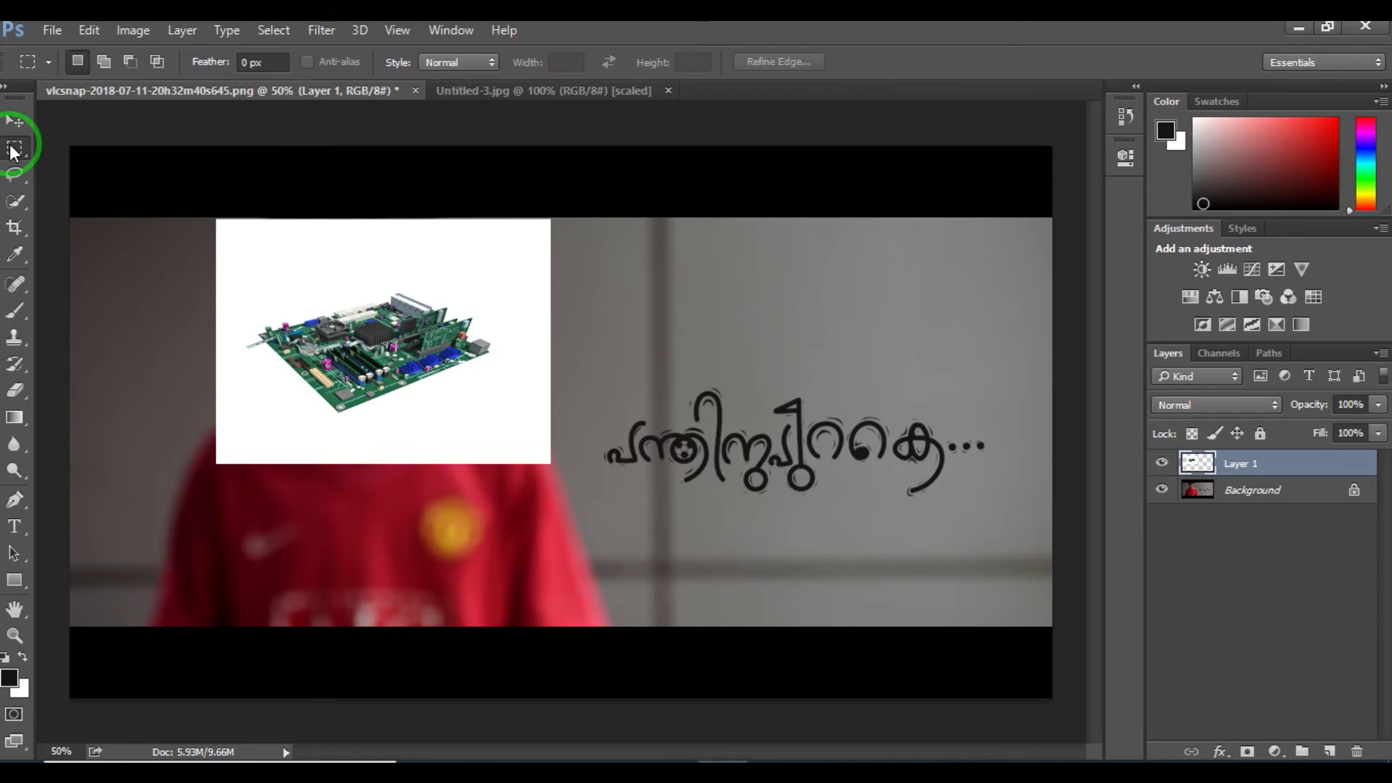
{"action": "left_click", "coordinate": [554, 88]}
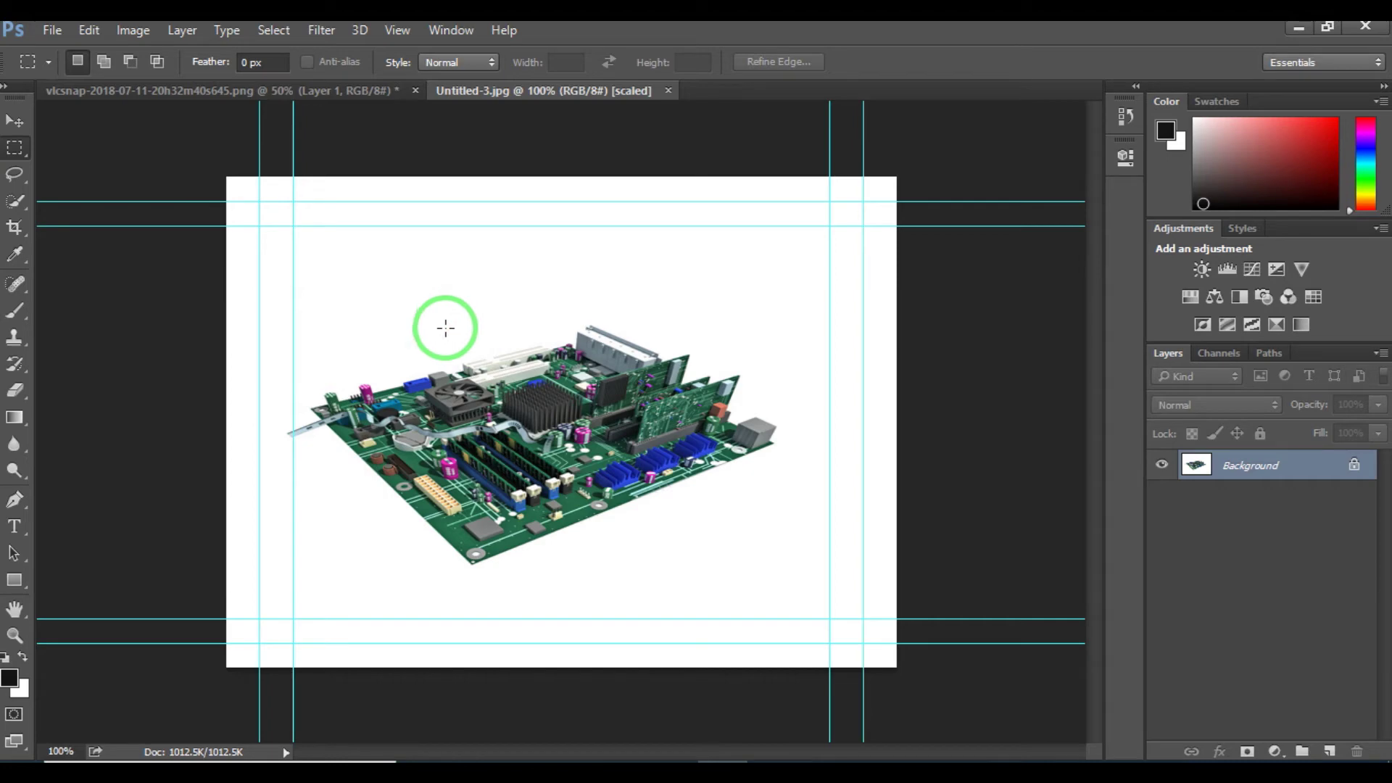
{"action": "left_click_drag", "start_coordinate": [429, 330], "coordinate": [825, 568]}
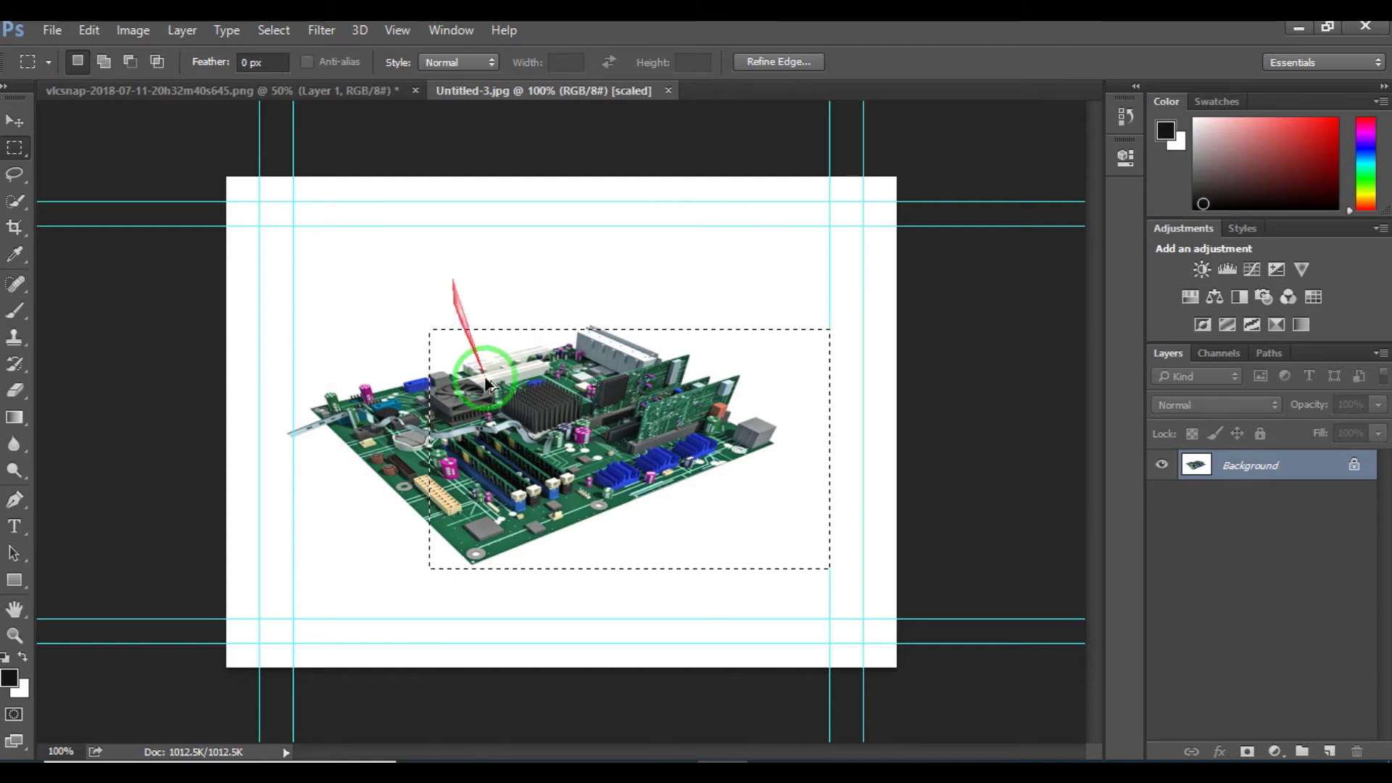
{"action": "left_click_drag", "start_coordinate": [485, 370], "coordinate": [647, 385]}
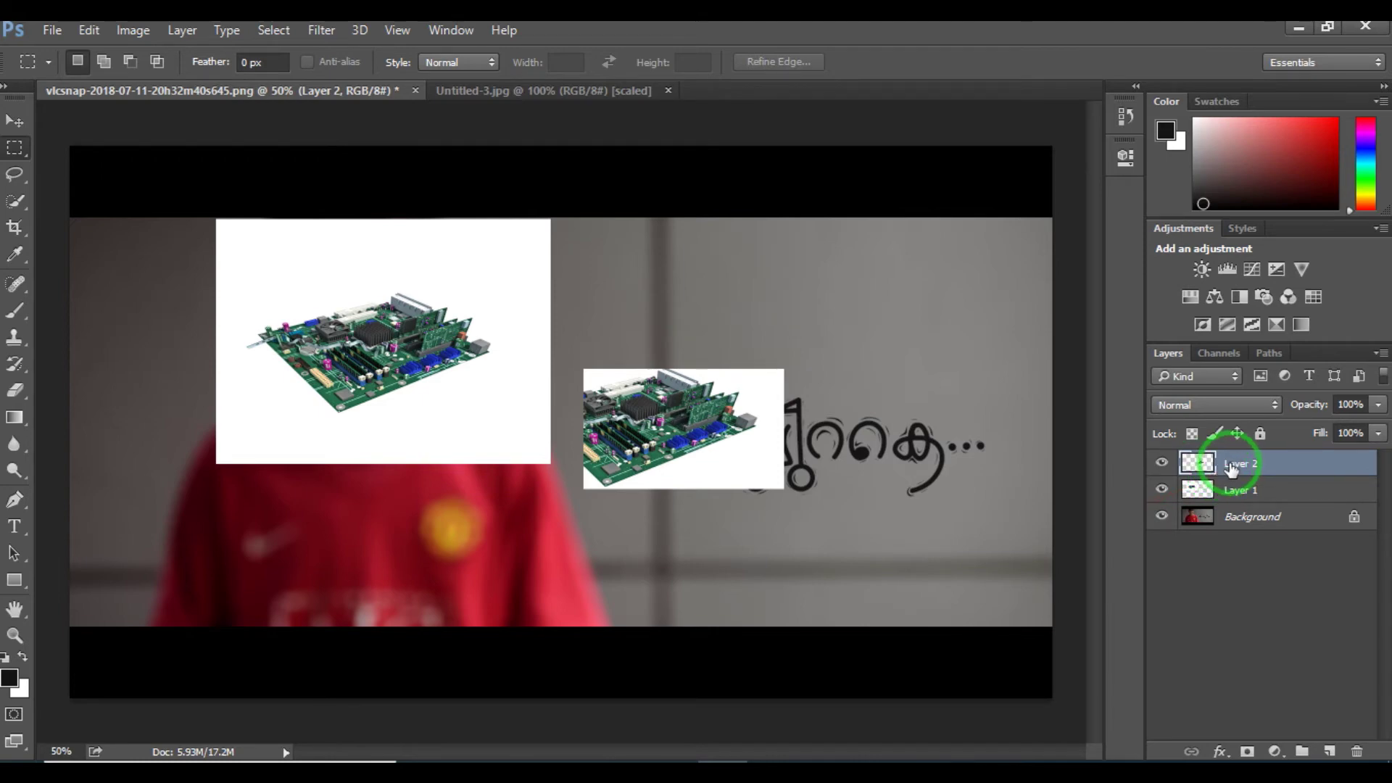
{"action": "left_click_drag", "start_coordinate": [1232, 468], "coordinate": [559, 363]}
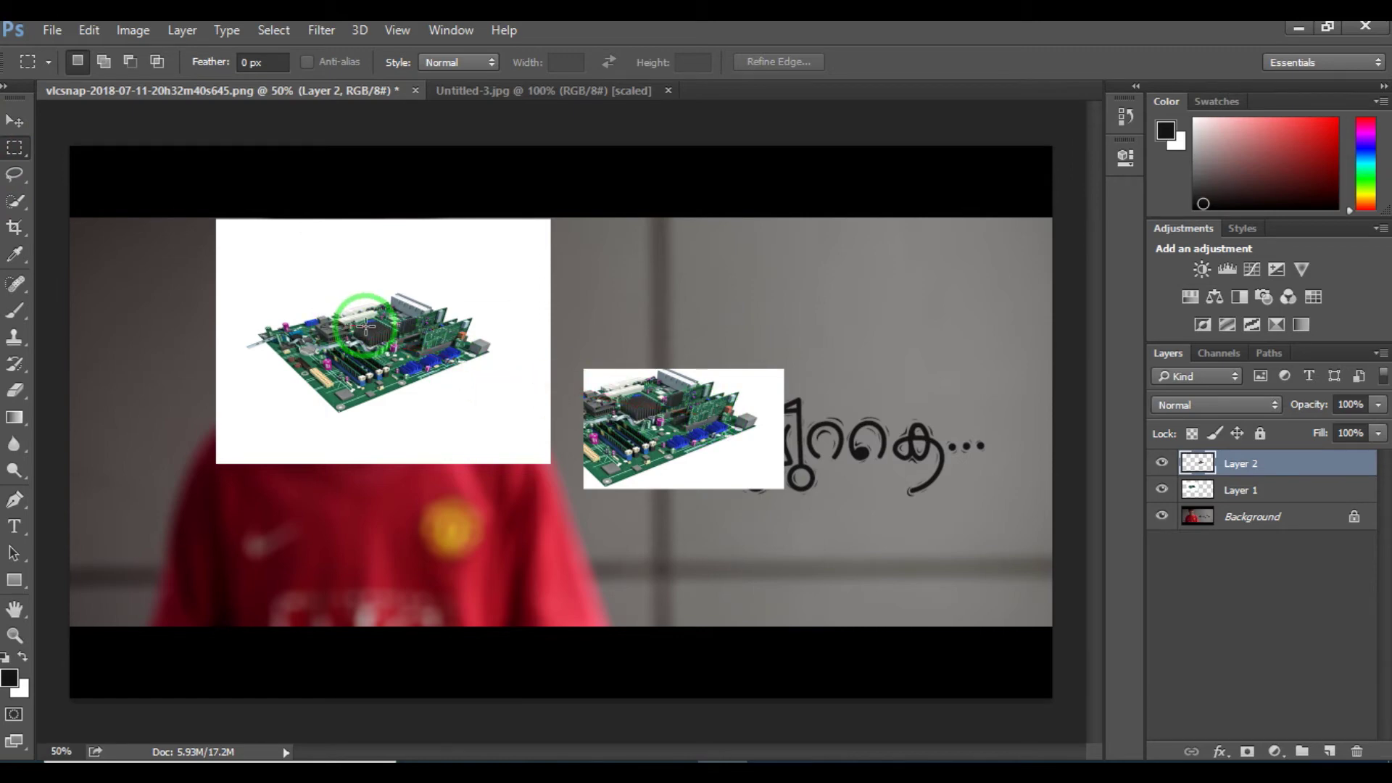
- Move the cropped rectangular motherboard piece on Layer 2 slightly down and to the right
{"action": "left_click", "coordinate": [14, 120]}
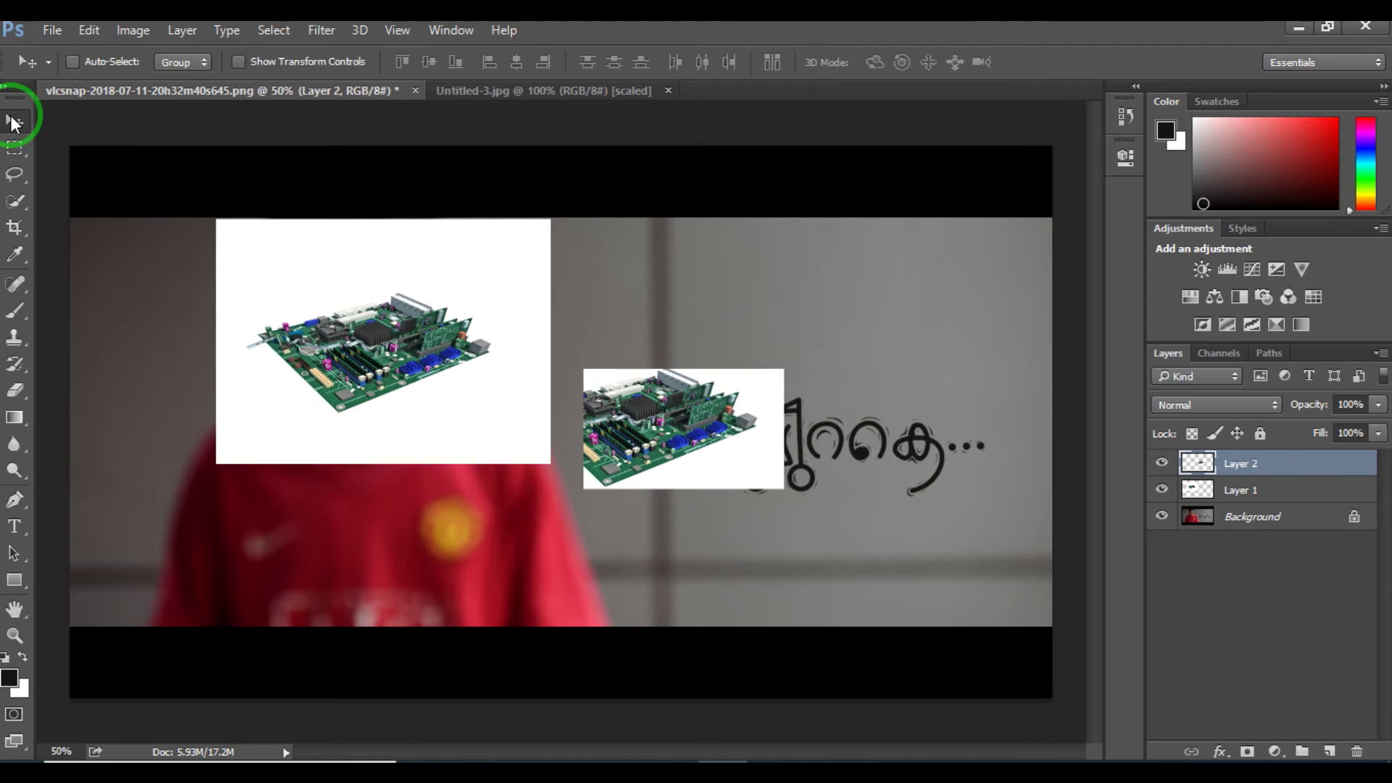
{"action": "left_click", "coordinate": [361, 309]}
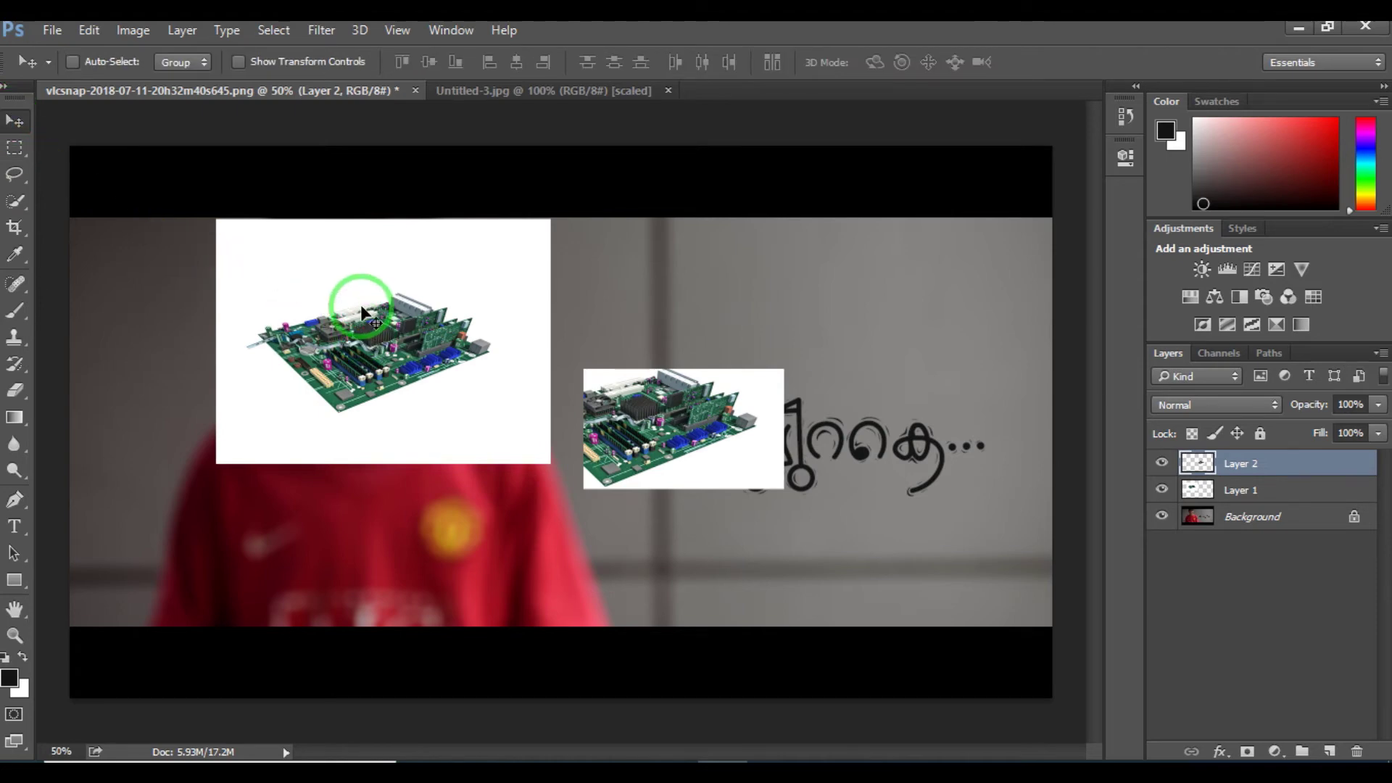
{"action": "mouse_move", "coordinate": [362, 308]}
{"action": "left_mouse_down"}
{"action": "mouse_move", "coordinate": [352, 340]}
{"action": "mouse_move", "coordinate": [374, 320]}
{"action": "left_mouse_up"}
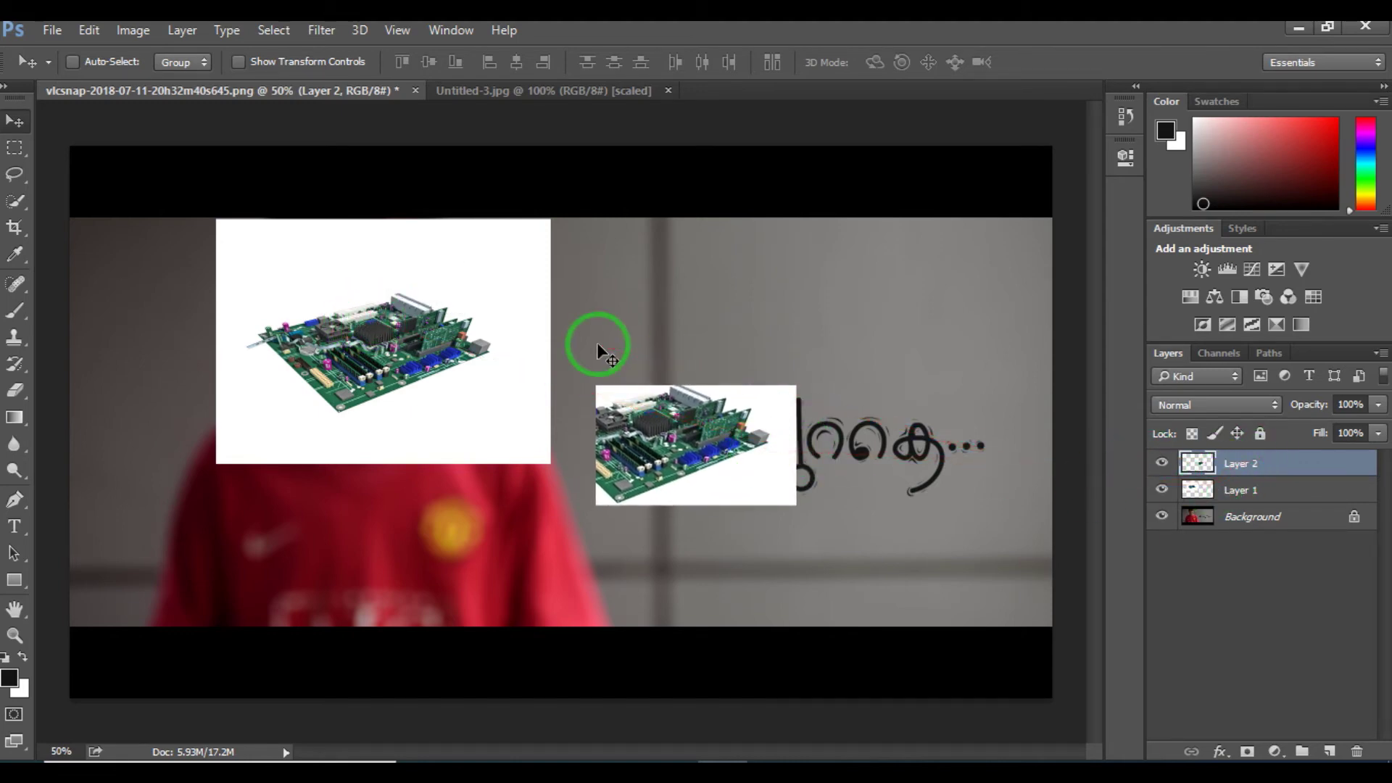
- Move the full motherboard image on Layer 1 about 5.6 cm left and 3 cm down, and make Layer 2 active again
{"action": "left_click", "coordinate": [1200, 492]}
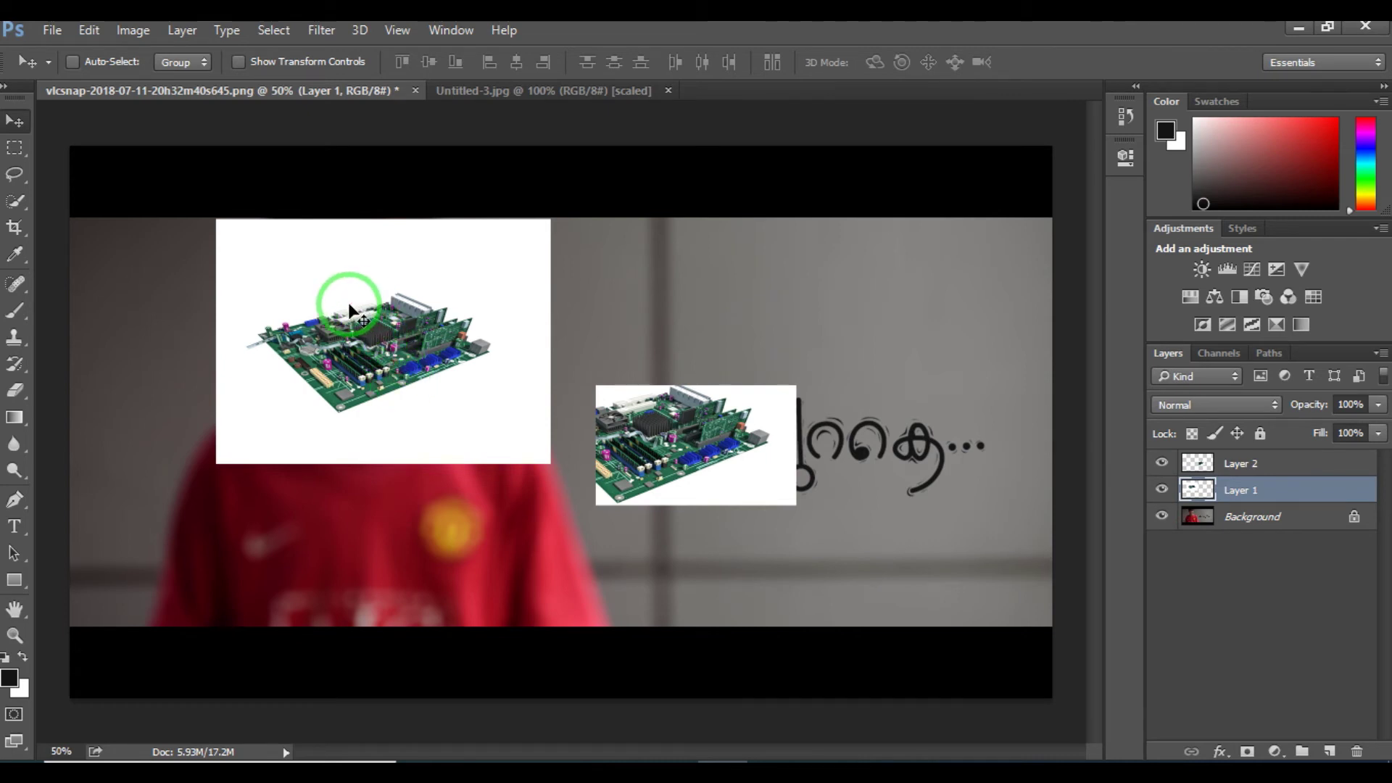
{"action": "left_click_drag", "start_coordinate": [351, 310], "coordinate": [268, 354]}
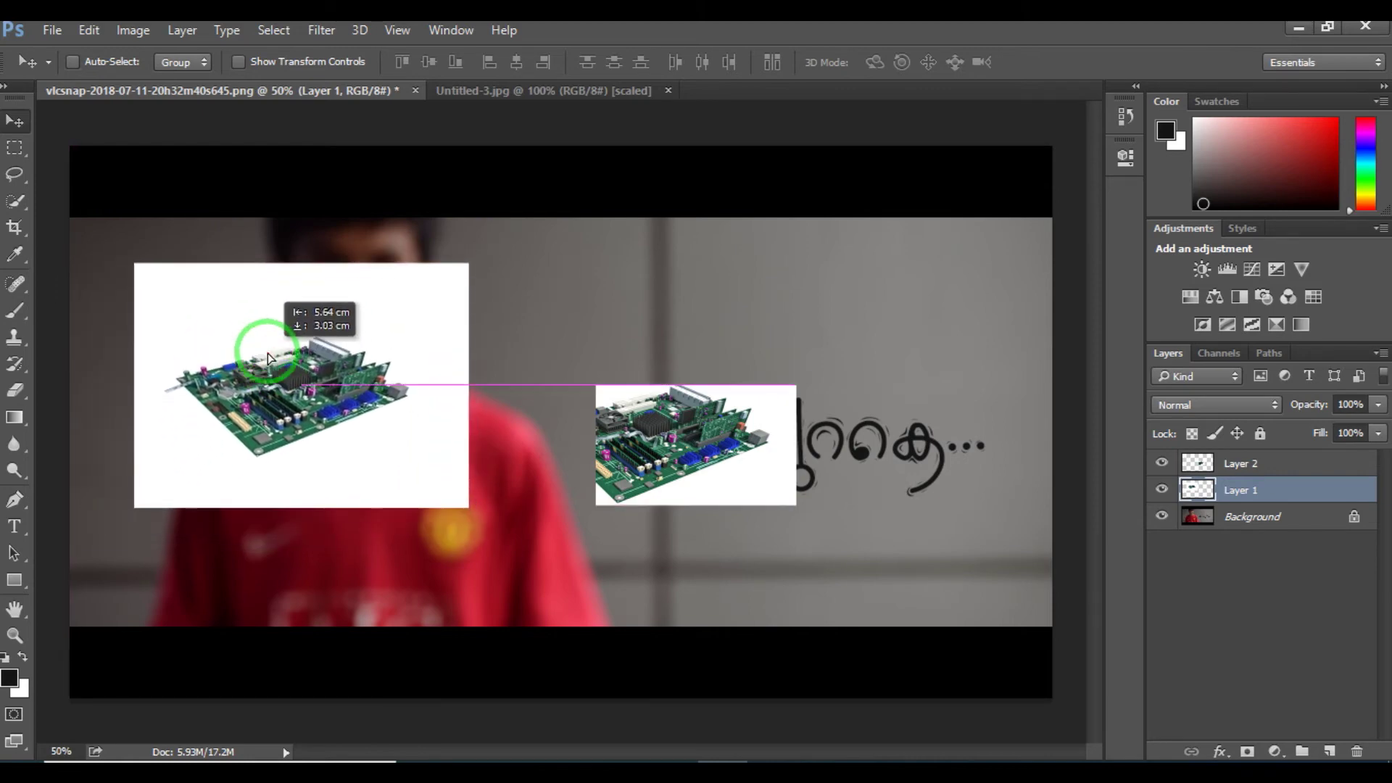
{"action": "left_click", "coordinate": [1245, 467]}
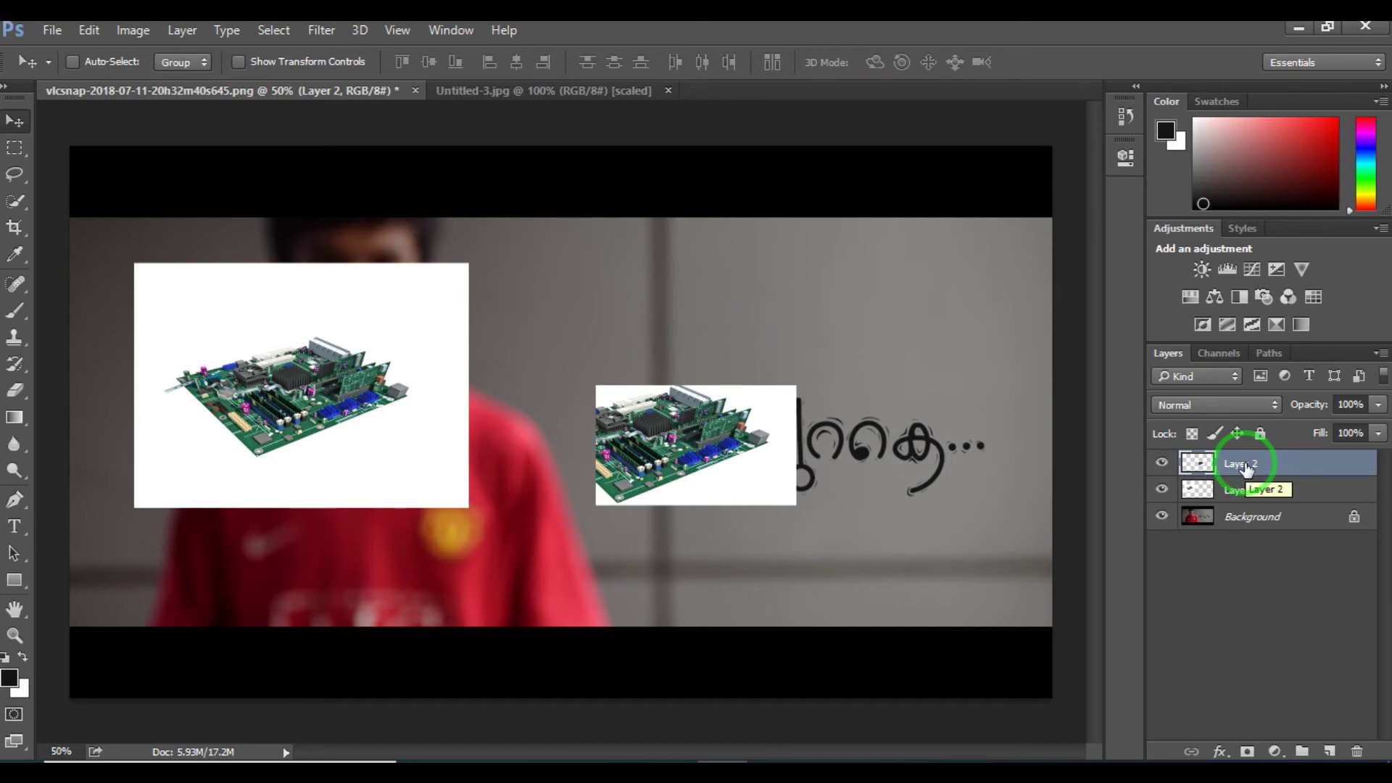
- Replace the selection in Untitled-3.jpg with an elliptical one around the motherboard's middle and copy it into the vlcsnap document above the rectangular piece
{"action": "left_click", "coordinate": [16, 150]}
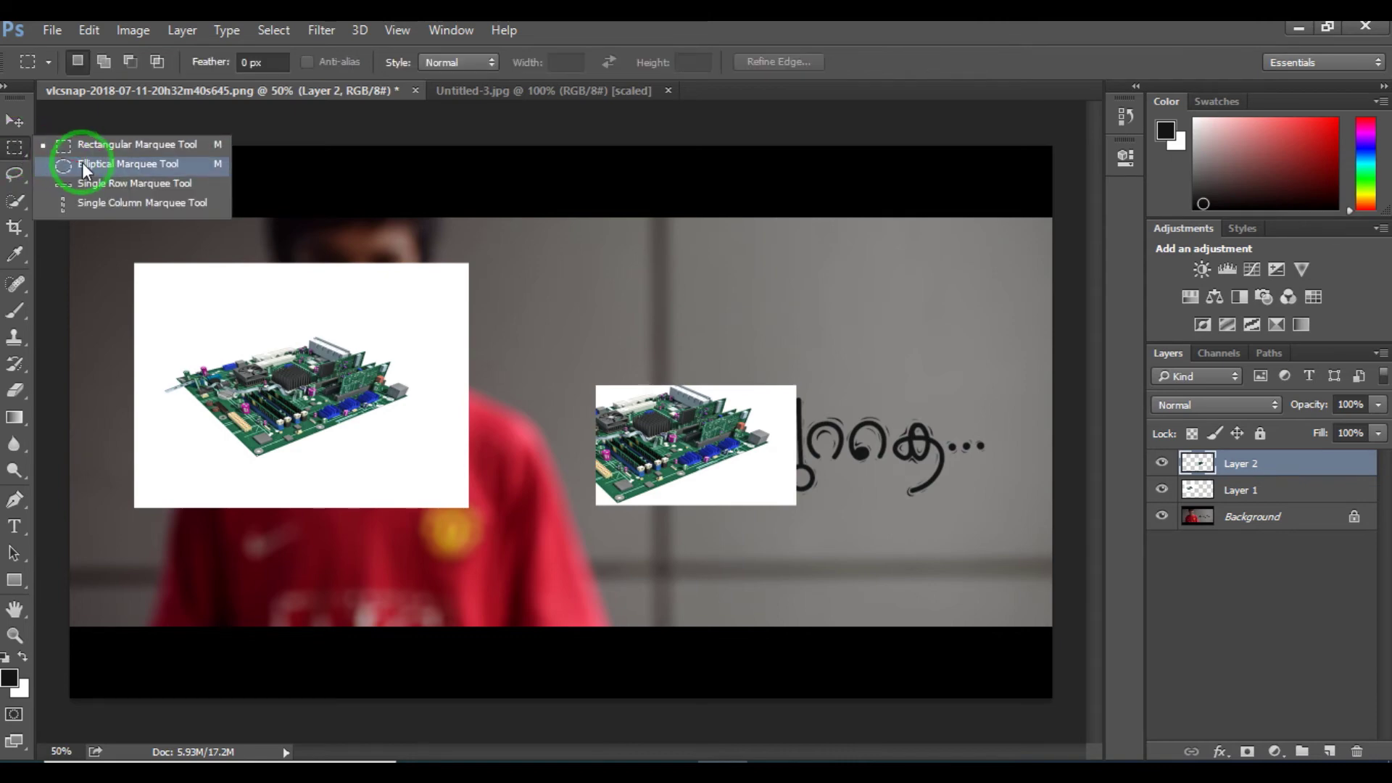
{"action": "left_click", "coordinate": [109, 168]}
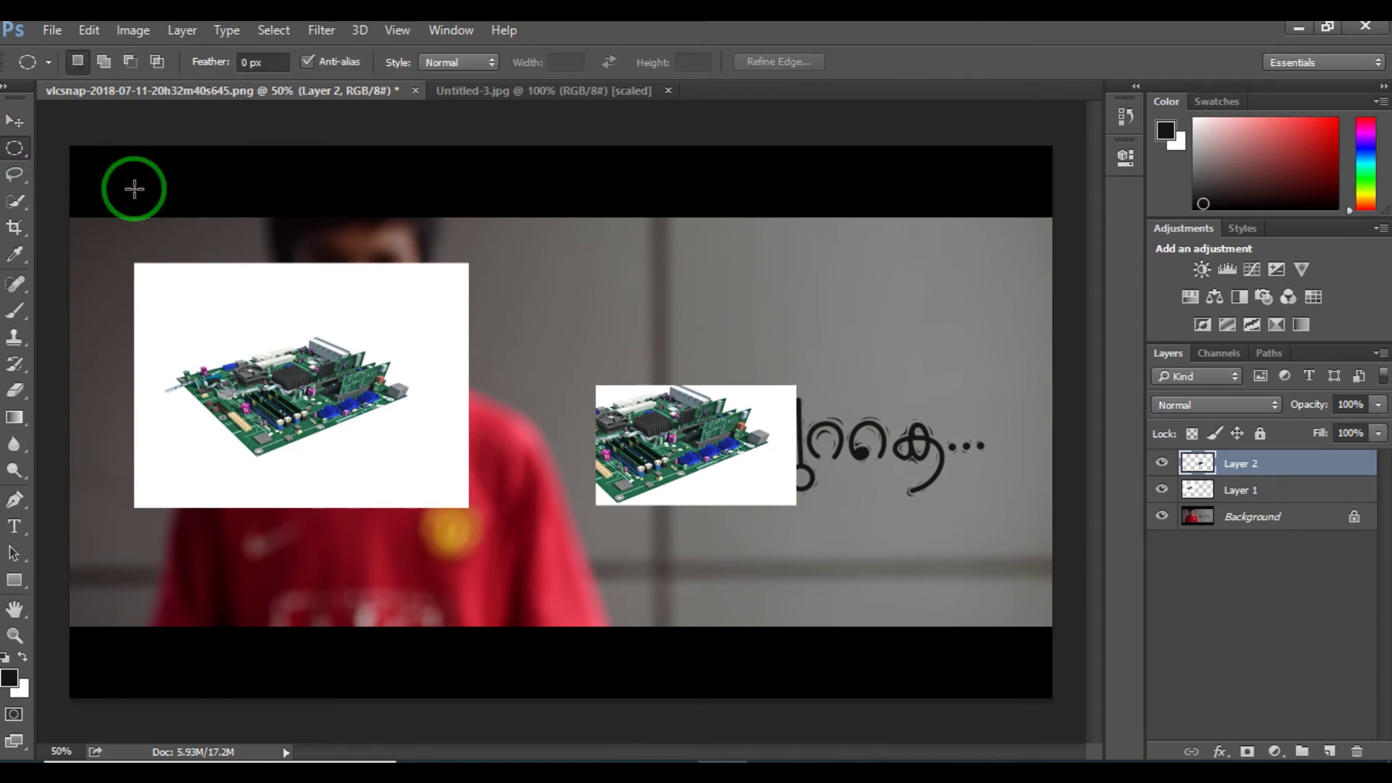
{"action": "left_click", "coordinate": [477, 90]}
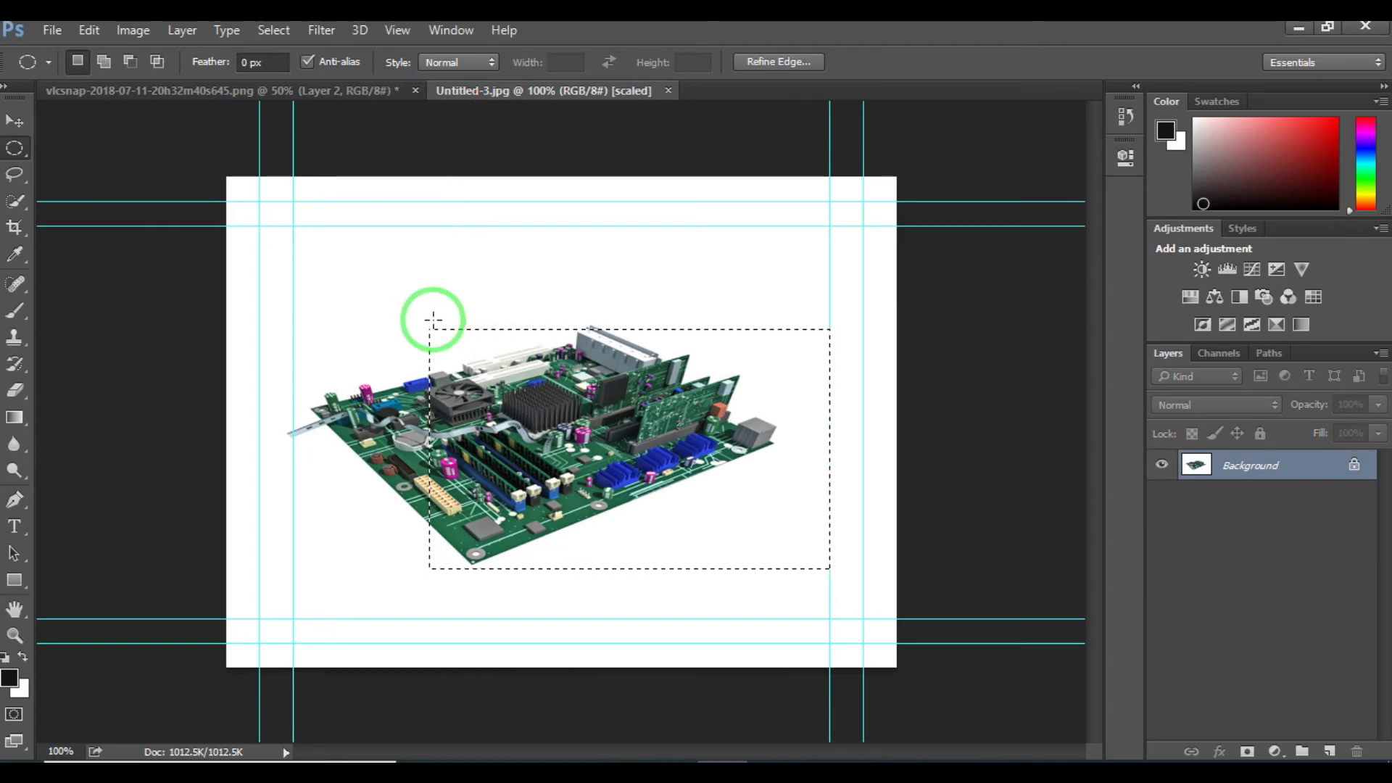
{"action": "left_click", "coordinate": [473, 271]}
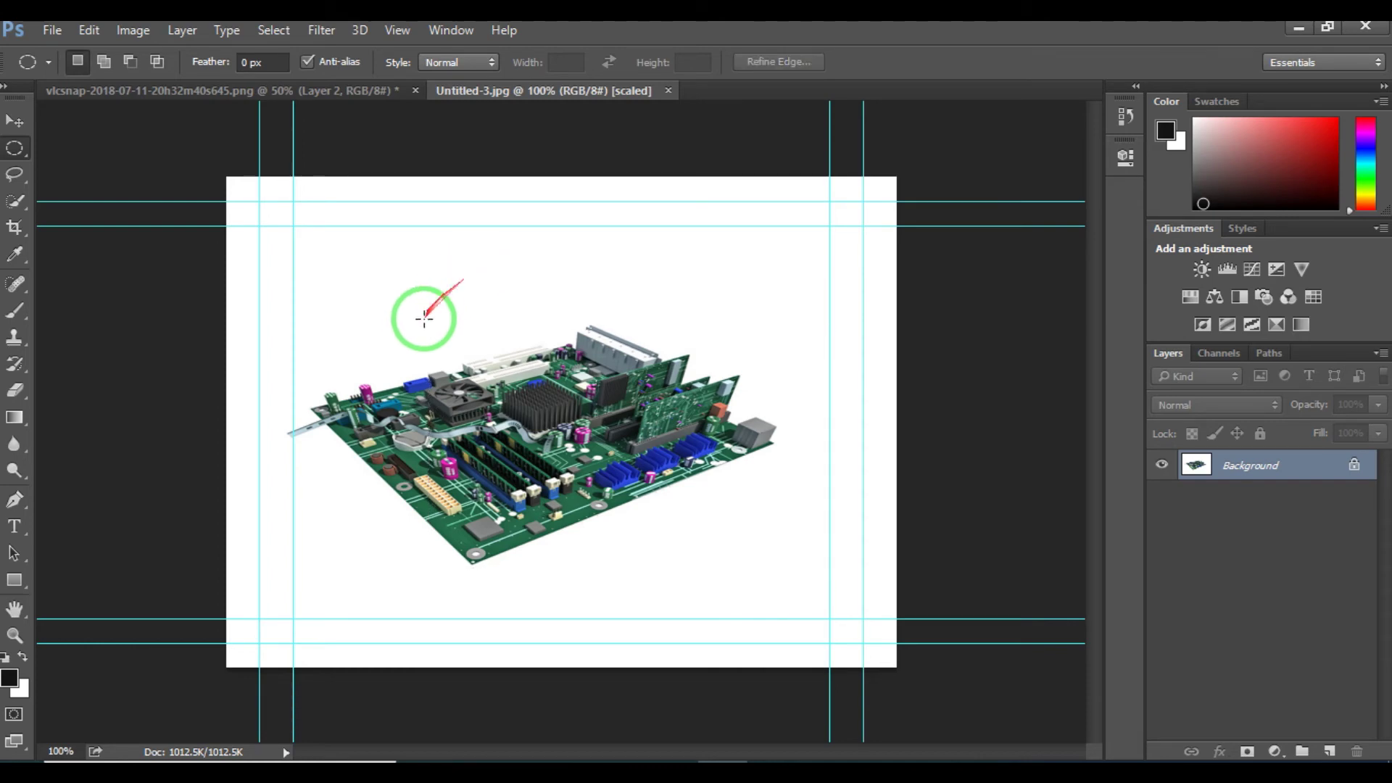
{"action": "left_click_drag", "start_coordinate": [410, 310], "coordinate": [689, 570]}
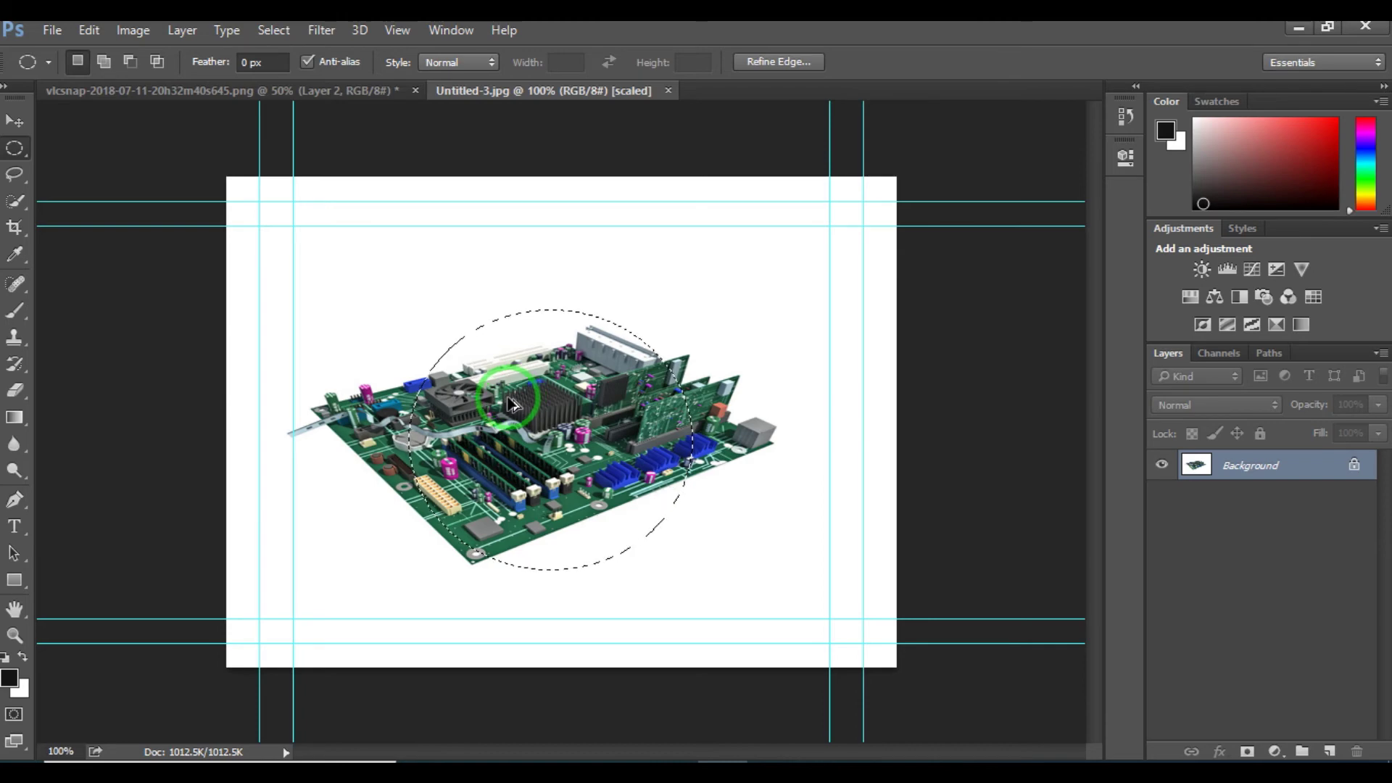
{"action": "left_click_drag", "start_coordinate": [512, 404], "coordinate": [599, 325]}
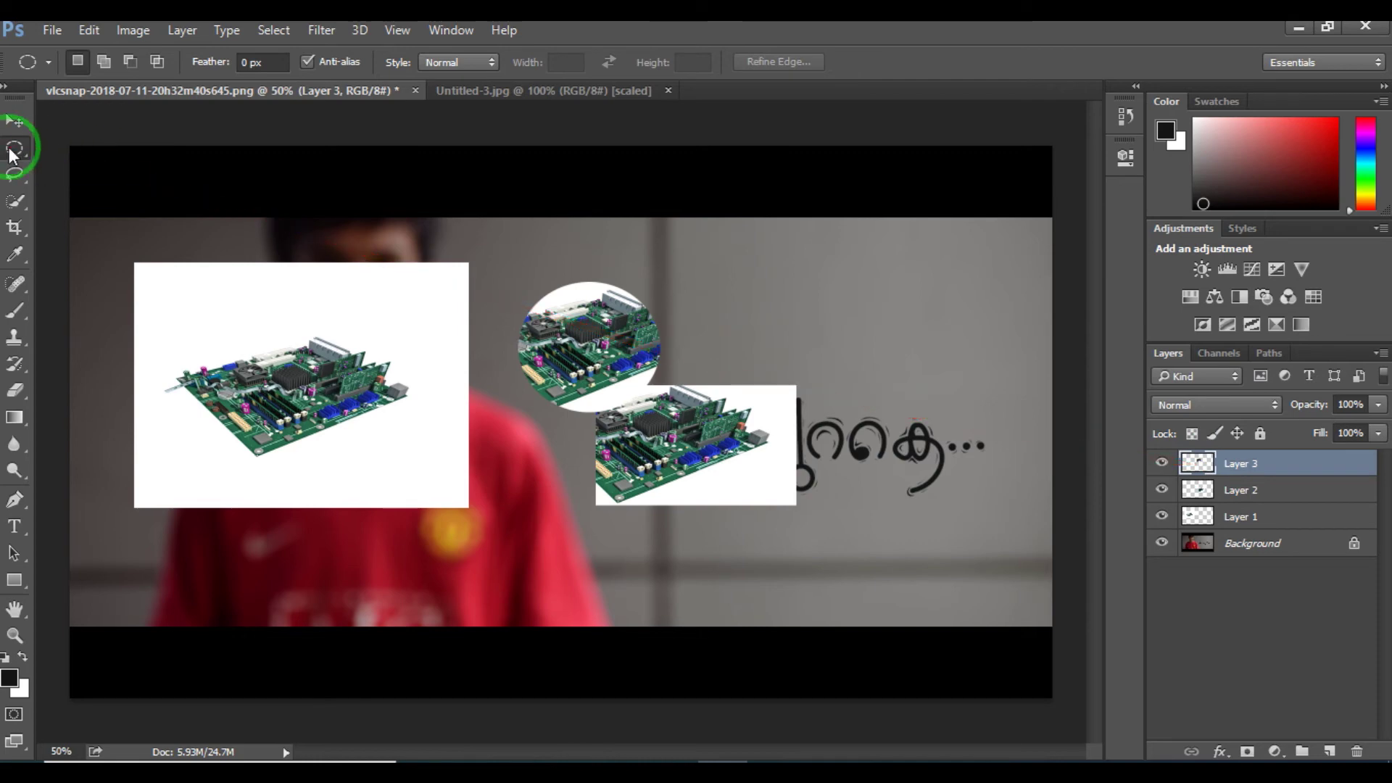
- Clear the elliptical selection in Untitled-3.jpg and select a single pixel row across the white area above the motherboard
{"action": "left_click_drag", "start_coordinate": [10, 155], "coordinate": [99, 184]}
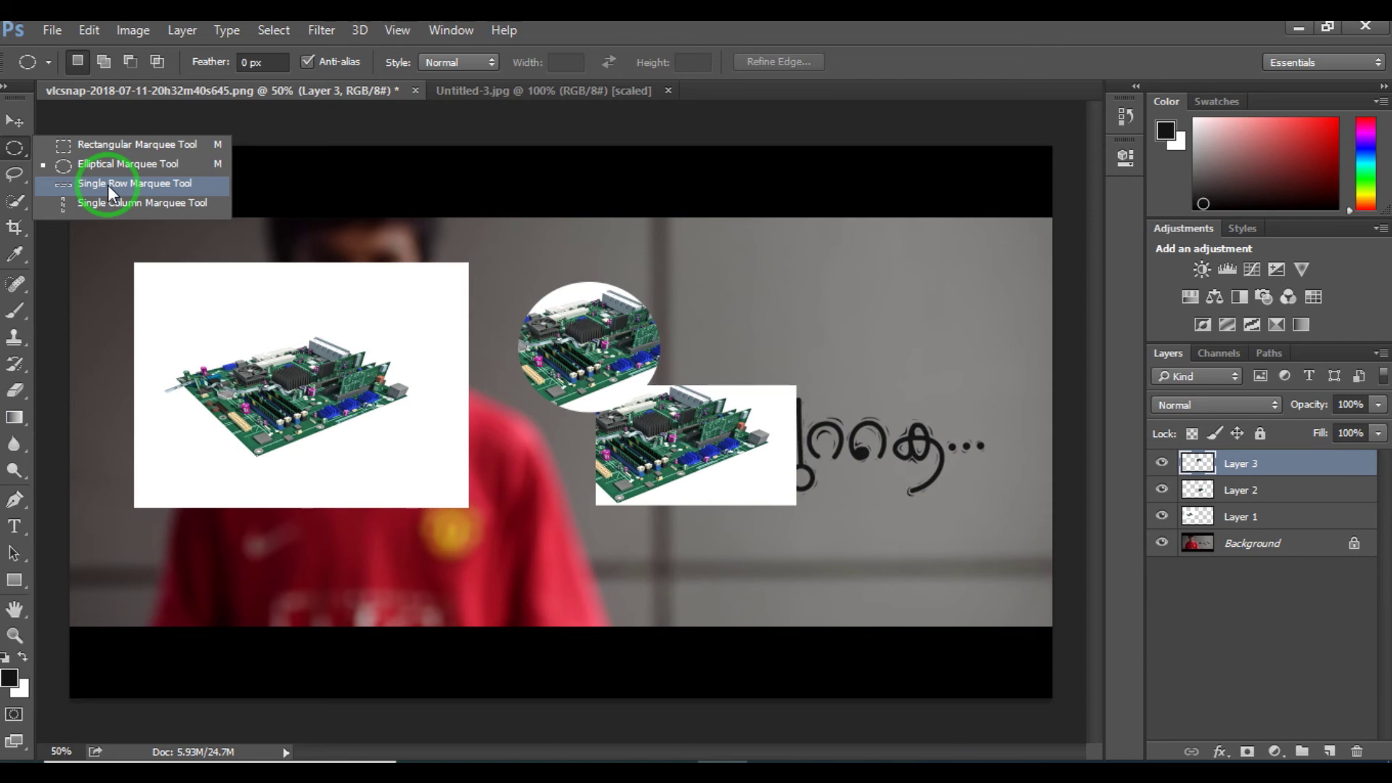
{"action": "left_click", "coordinate": [107, 185]}
{"action": "left_click", "coordinate": [464, 90]}
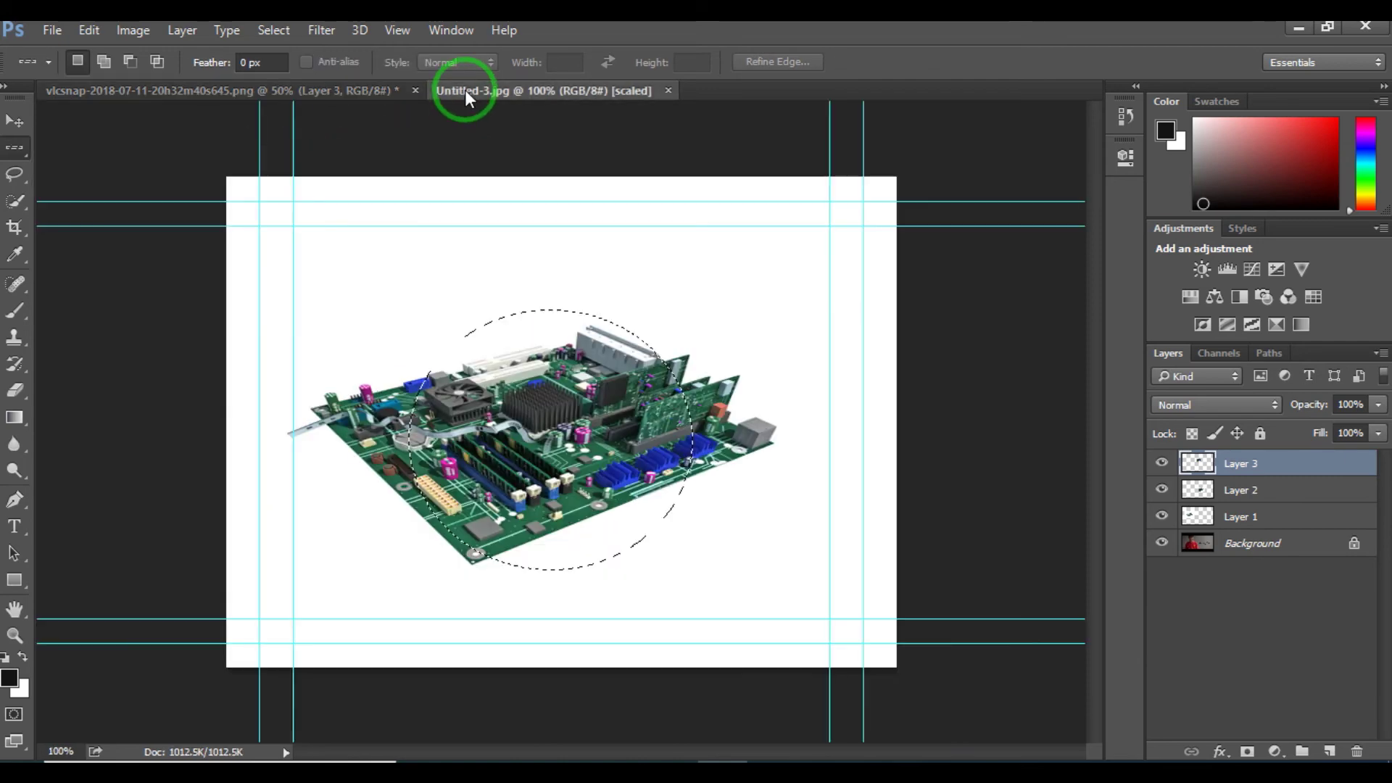
{"action": "left_click", "coordinate": [380, 258]}
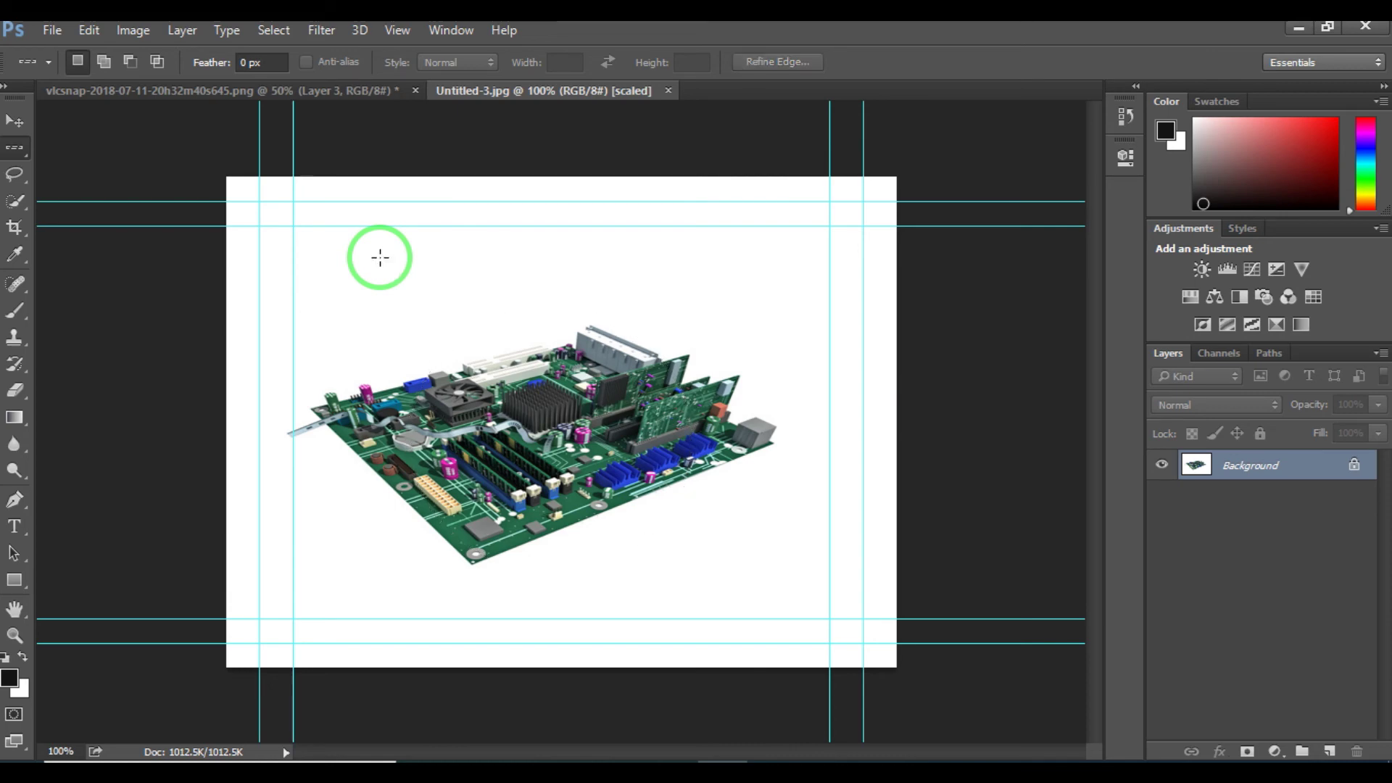
{"action": "left_click", "coordinate": [380, 258]}
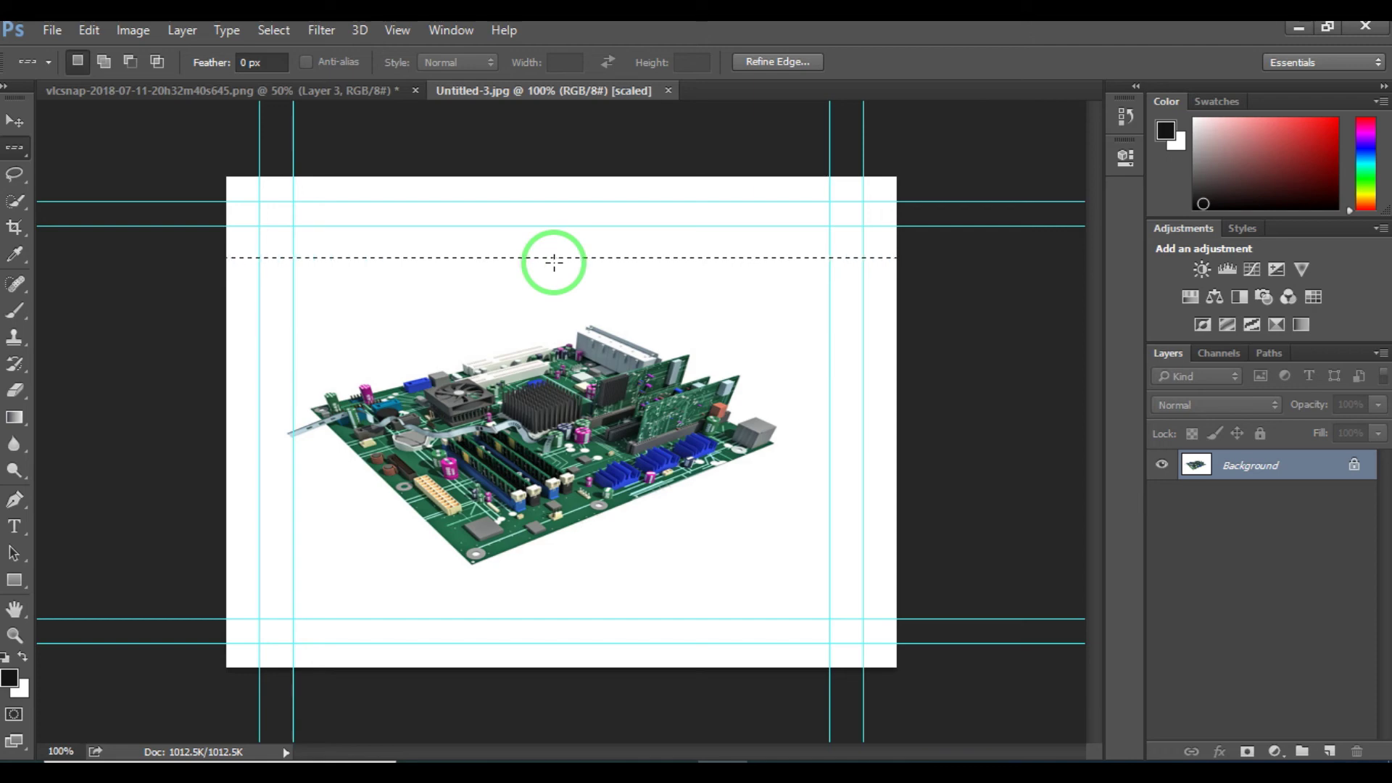
- Fill the selected pixel row with dark red a20e0e in Normal mode at 100% opacity, and deselect it
{"action": "key", "text": "shift+F5"}
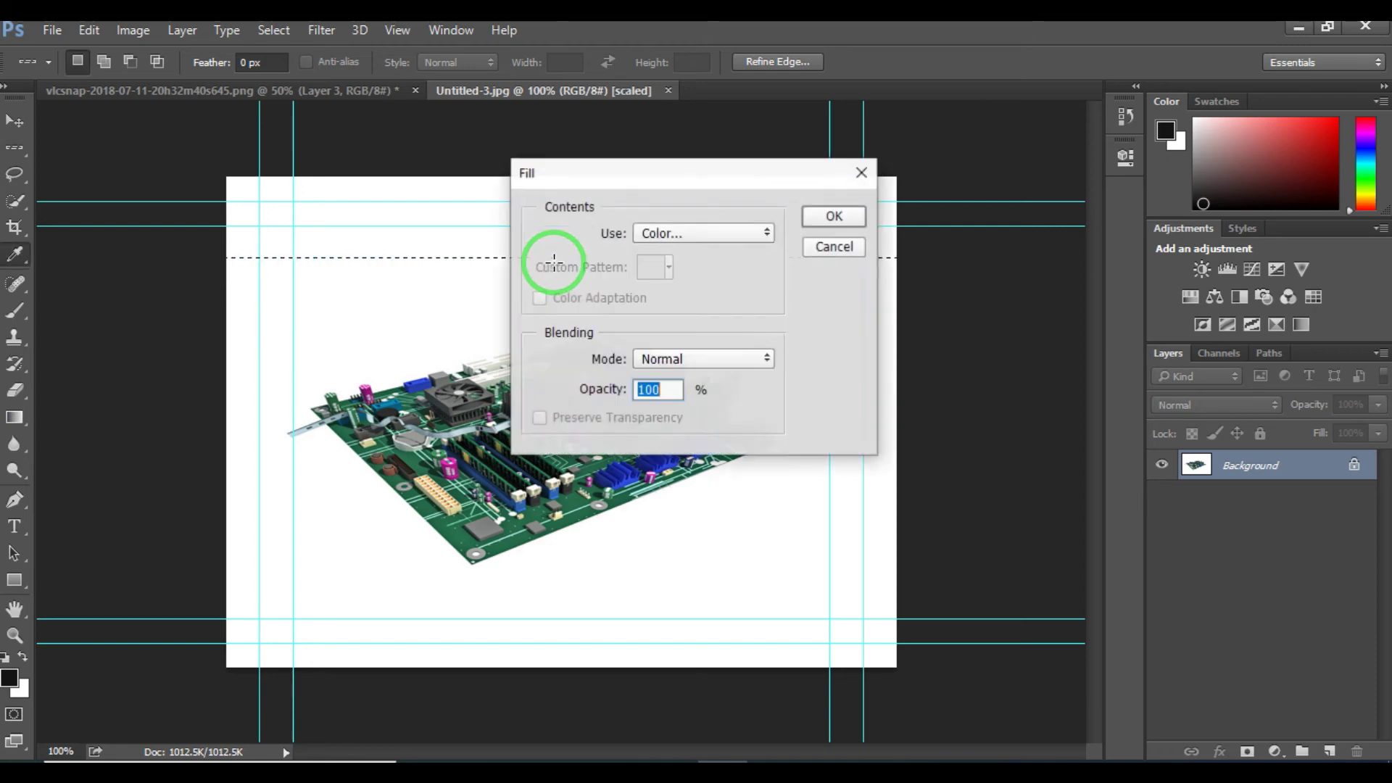
{"action": "left_click_drag", "start_coordinate": [591, 177], "coordinate": [396, 310]}
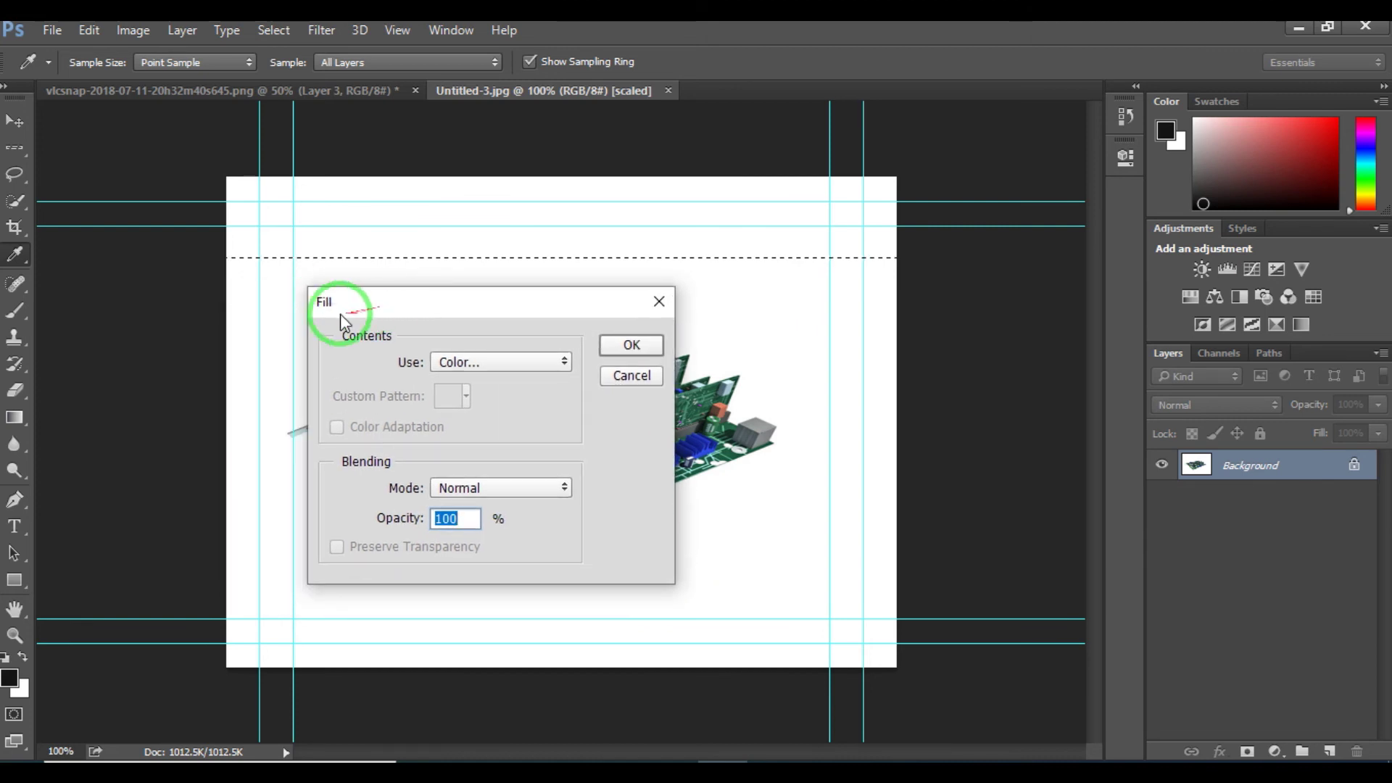
{"action": "left_click", "coordinate": [500, 362]}
{"action": "left_click", "coordinate": [499, 363]}
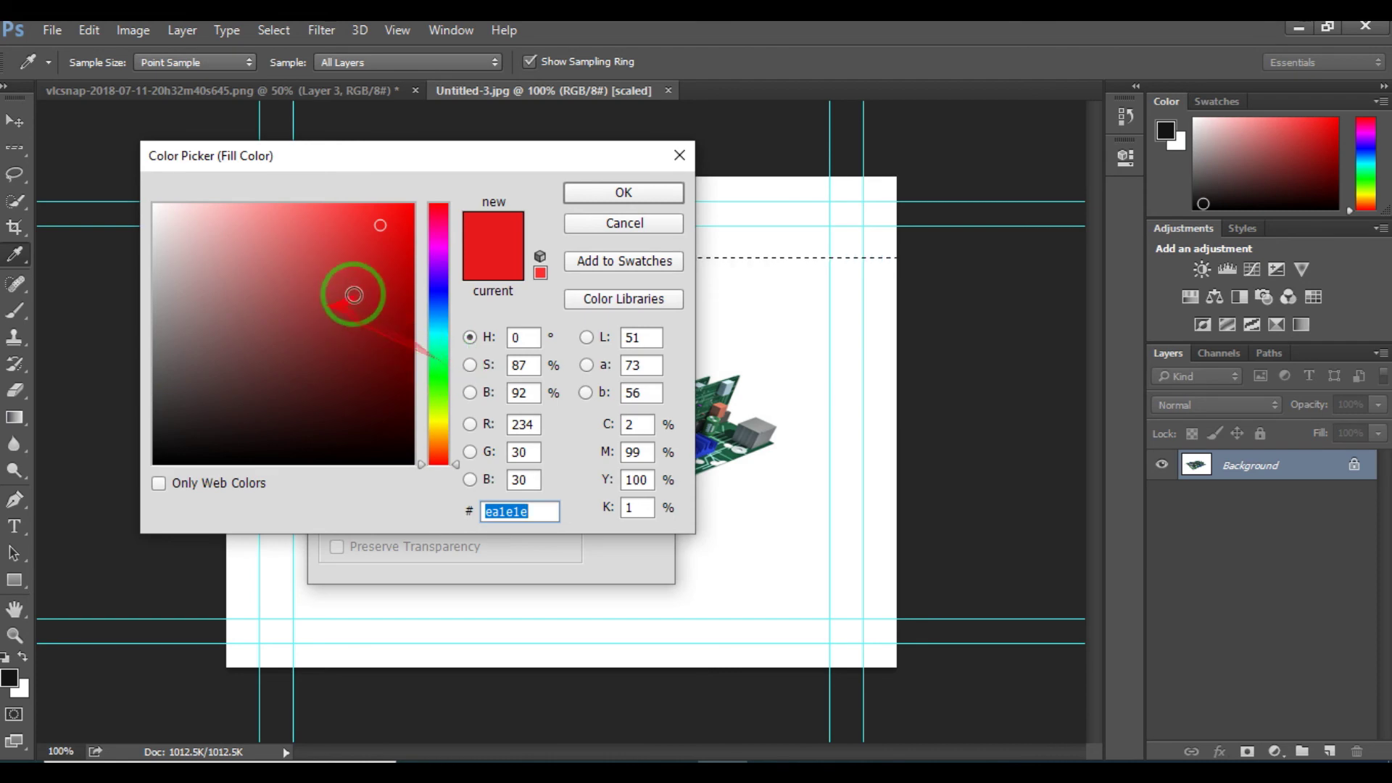
{"action": "left_click", "coordinate": [392, 299]}
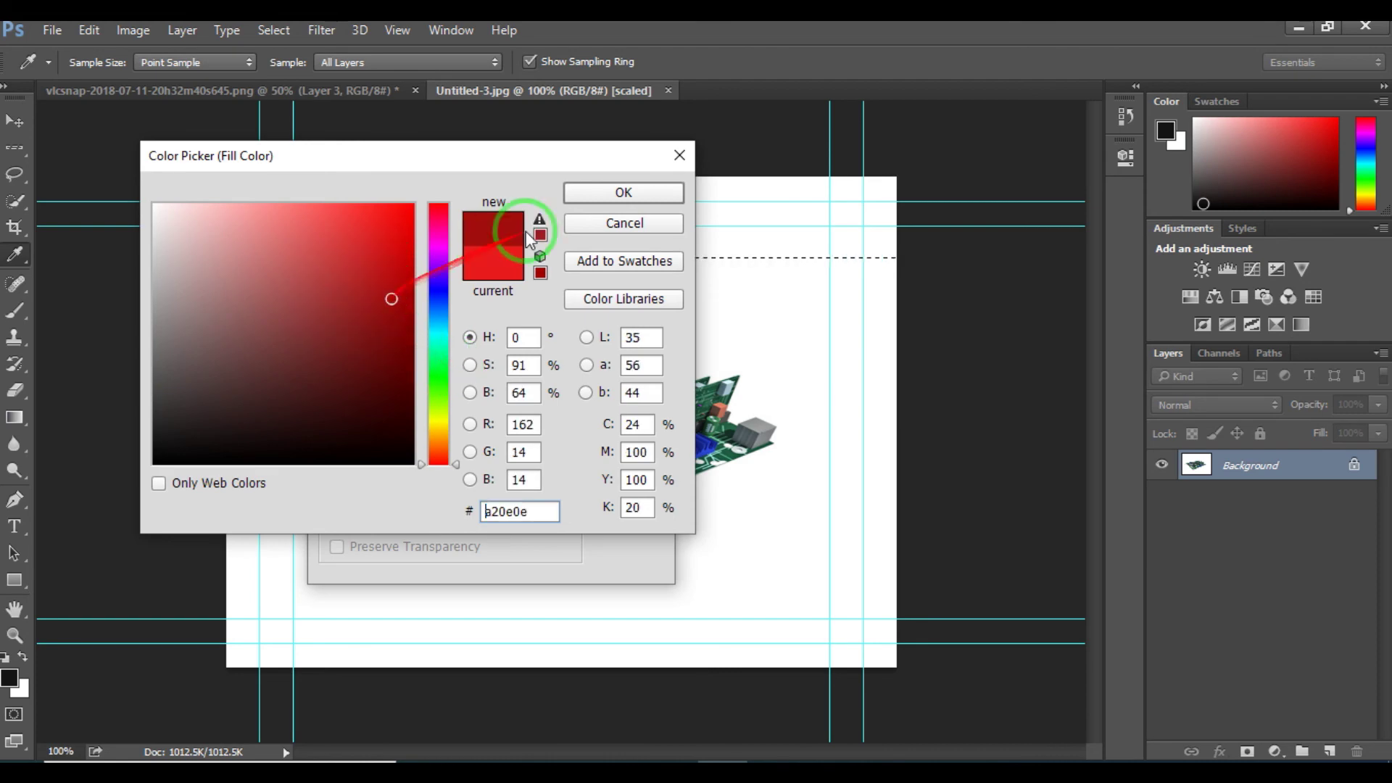
{"action": "left_click", "coordinate": [577, 192]}
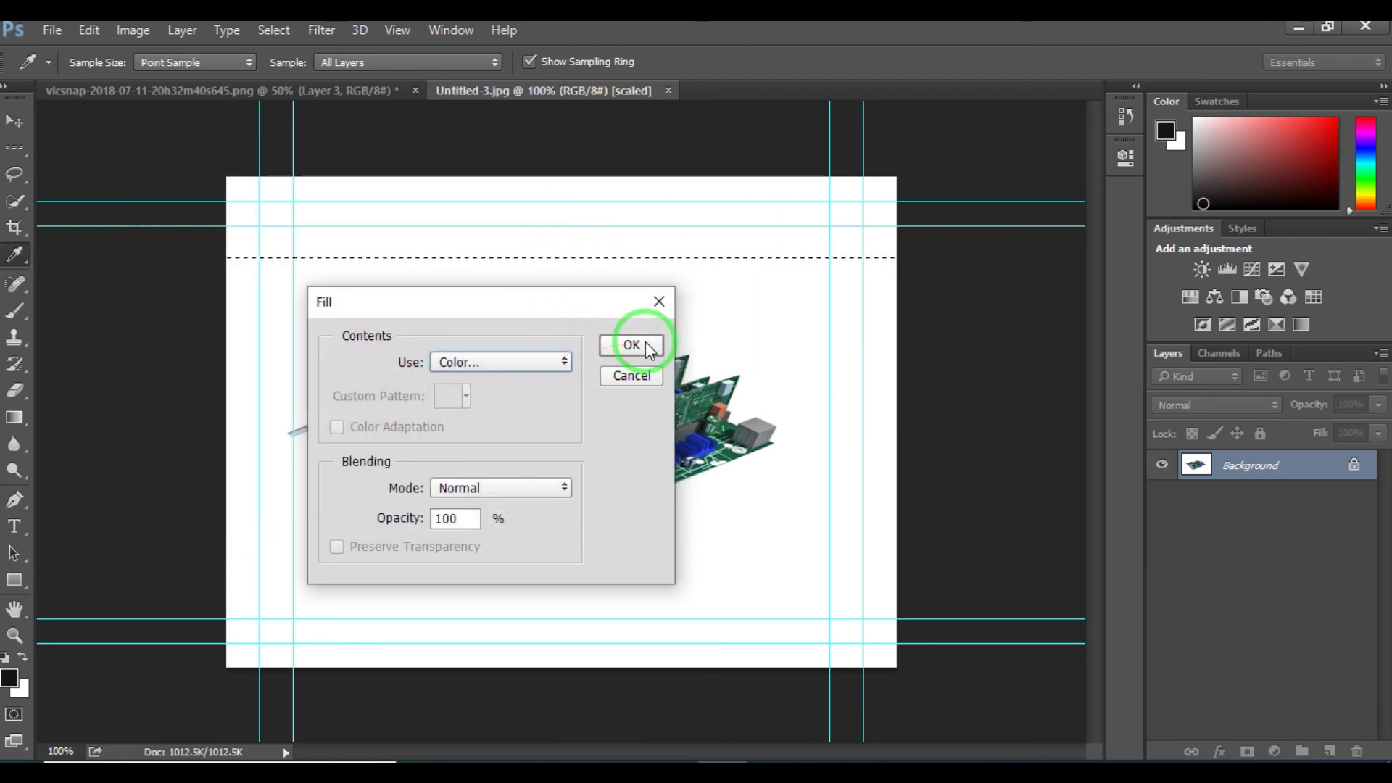
{"action": "left_click", "coordinate": [632, 345]}
{"action": "key", "text": "m"}
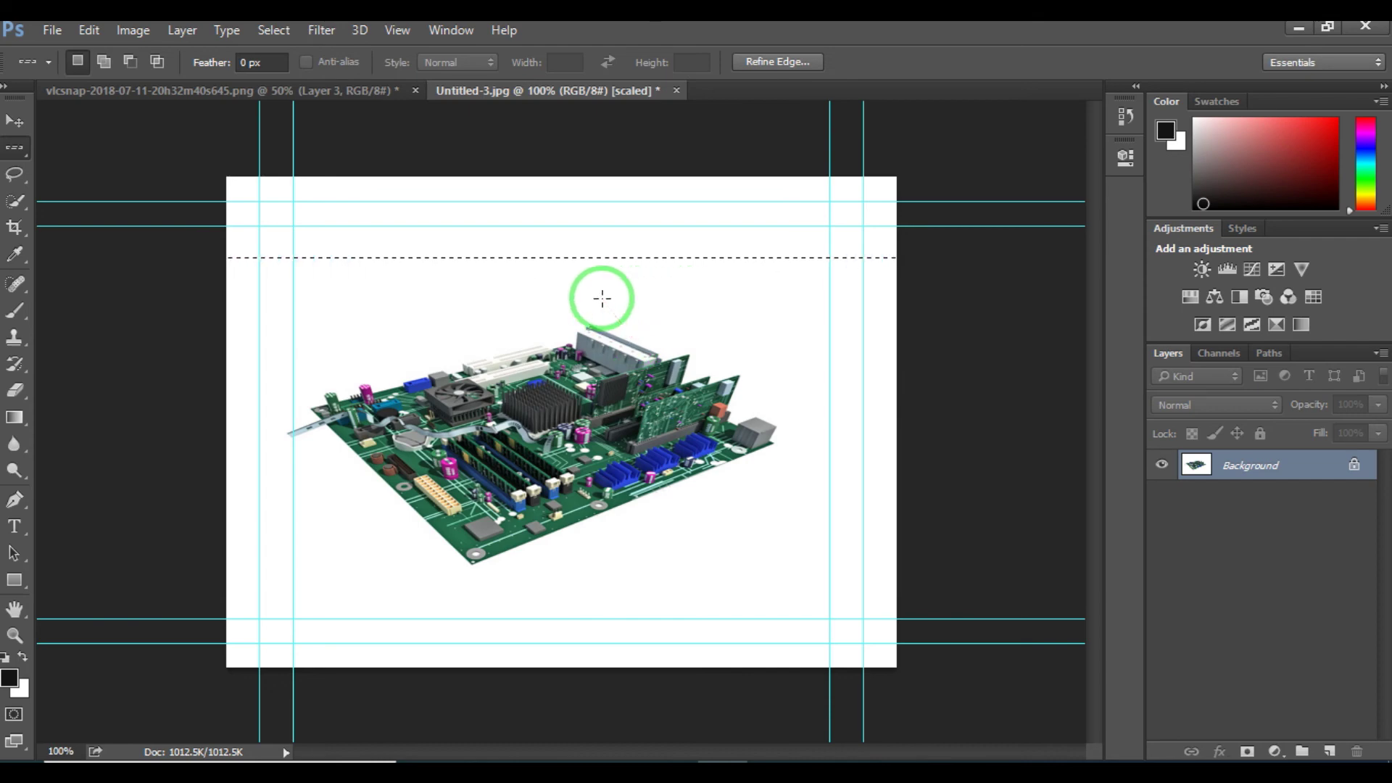
{"action": "key", "text": "ctrl+d"}
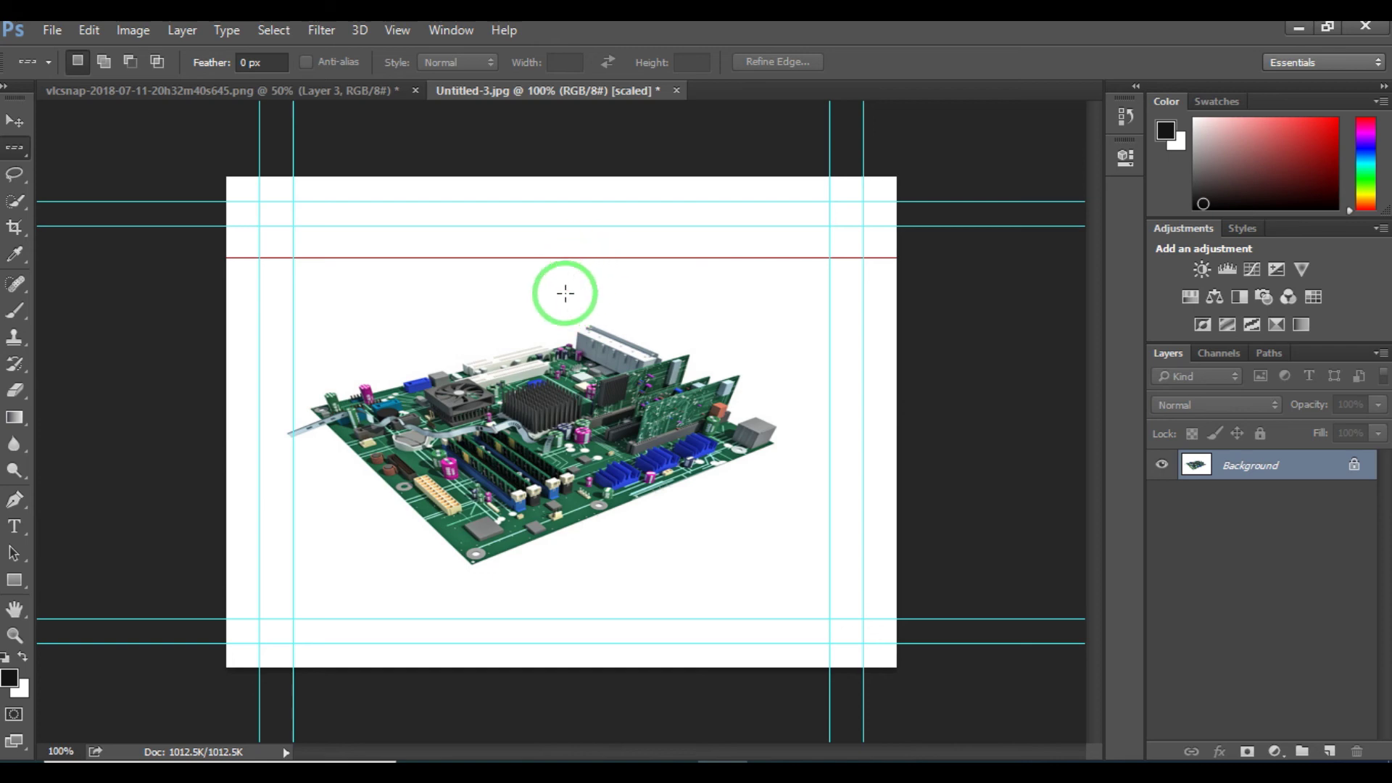
- Select a single pixel column through the left part of the motherboard with the Single Column Marquee tool
{"action": "left_click", "coordinate": [15, 147]}
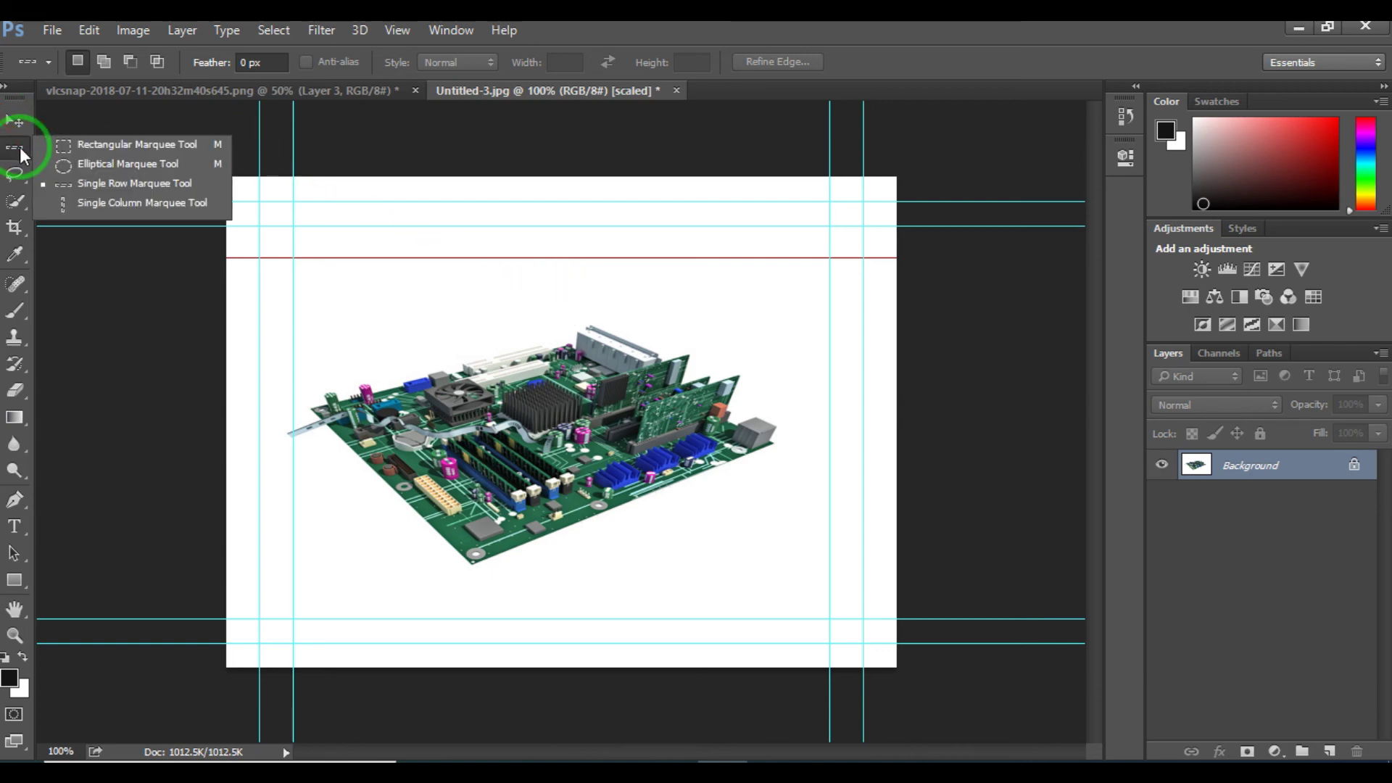
{"action": "left_click", "coordinate": [102, 203]}
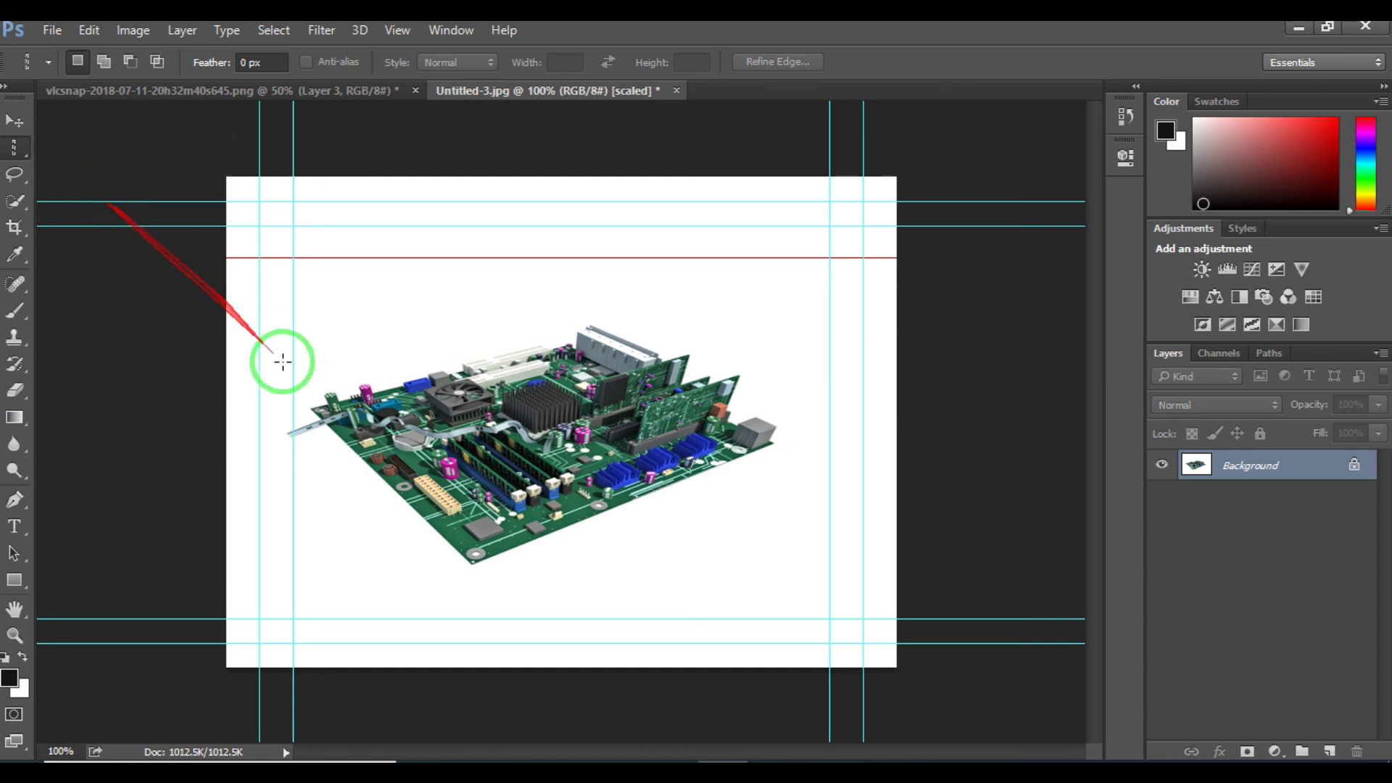
{"action": "left_click", "coordinate": [390, 301]}
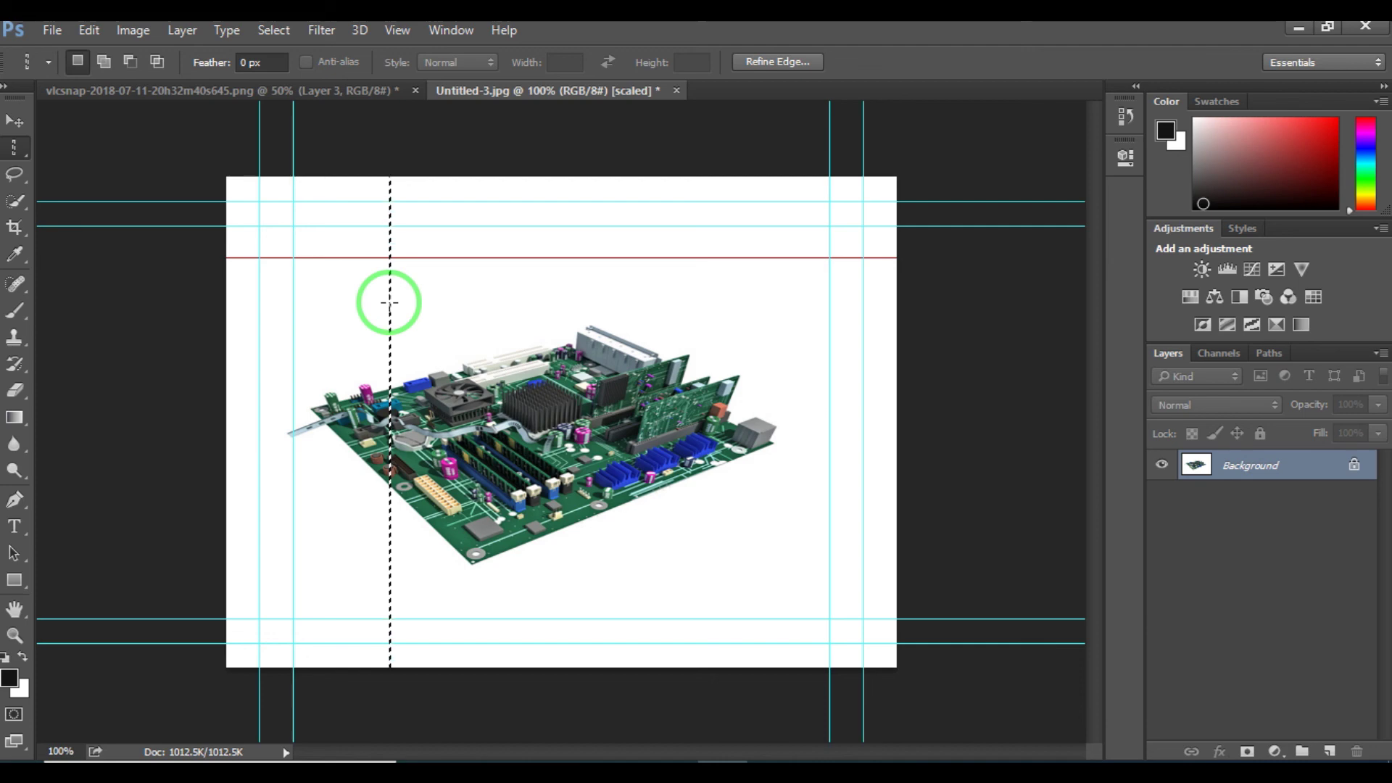
- Fill the selected pixel column with the same dark red colour in Normal mode at 100% opacity, and deselect it
{"action": "key", "text": "shift+F5"}
{"action": "left_click_drag", "start_coordinate": [390, 303], "coordinate": [554, 234]}
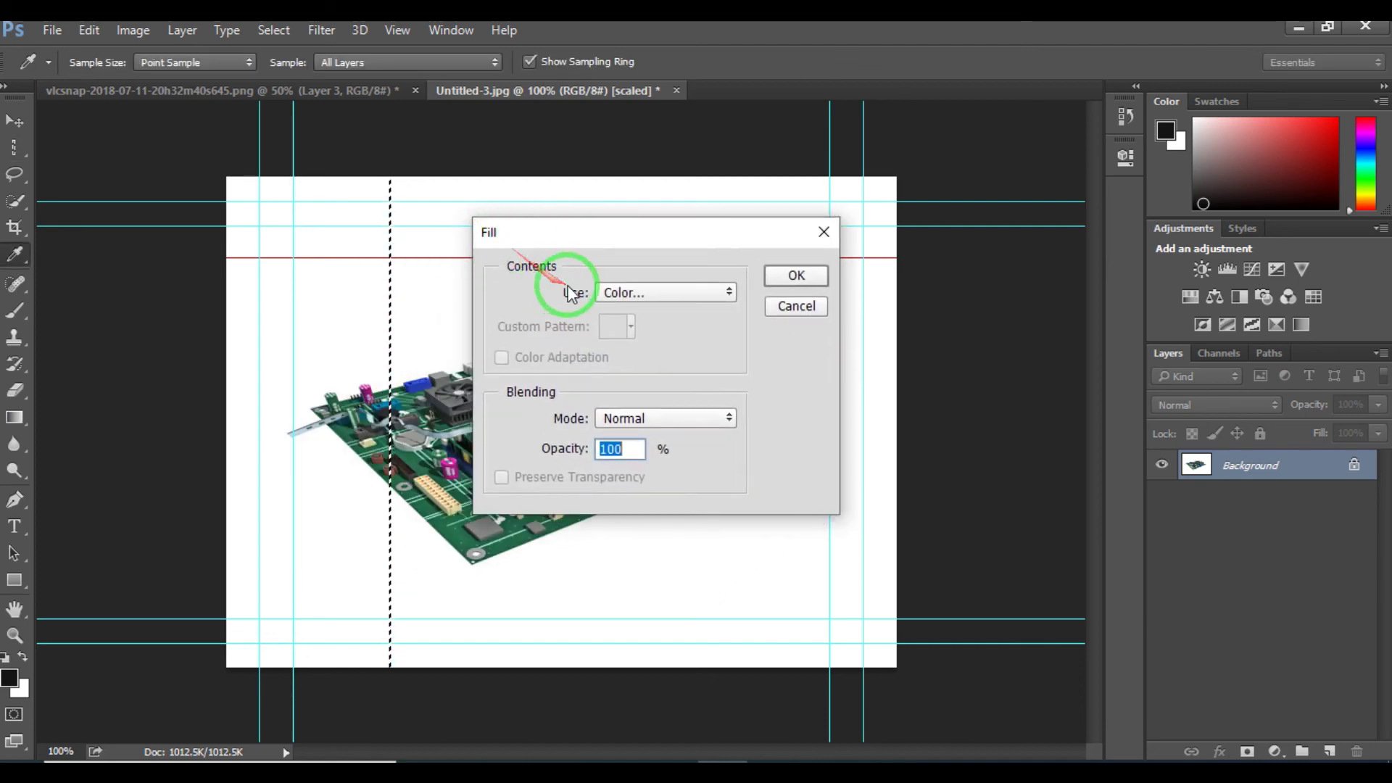
{"action": "left_click", "coordinate": [796, 276]}
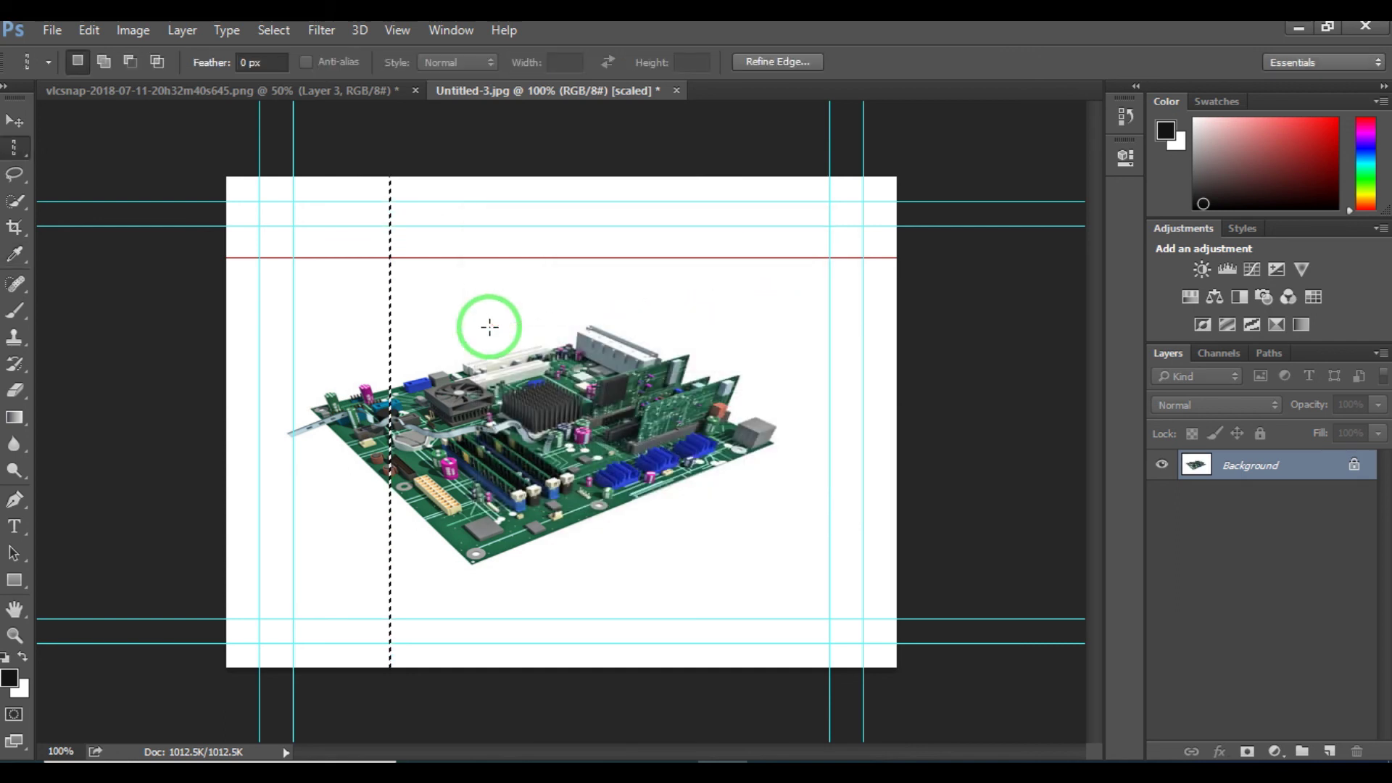
{"action": "left_click", "coordinate": [490, 330]}
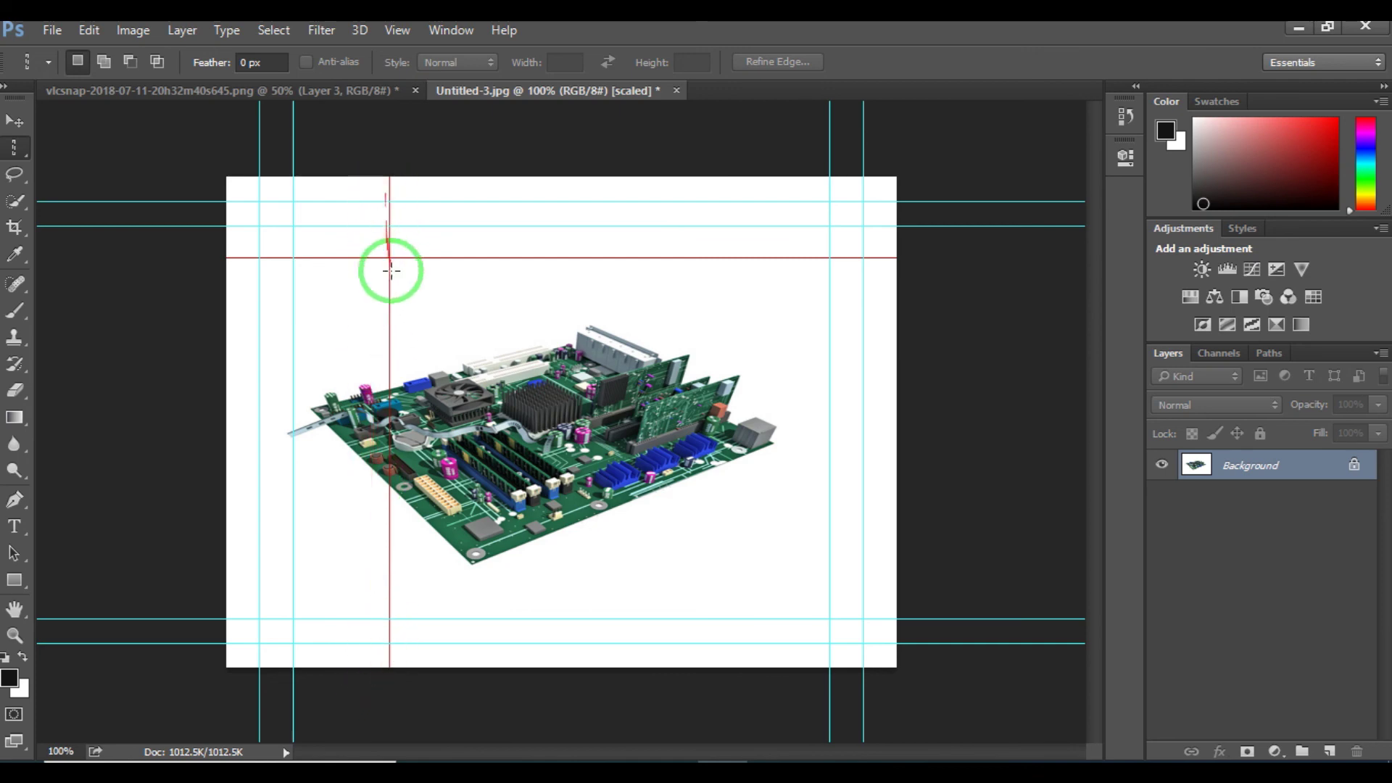
{"action": "left_click", "coordinate": [15, 120]}
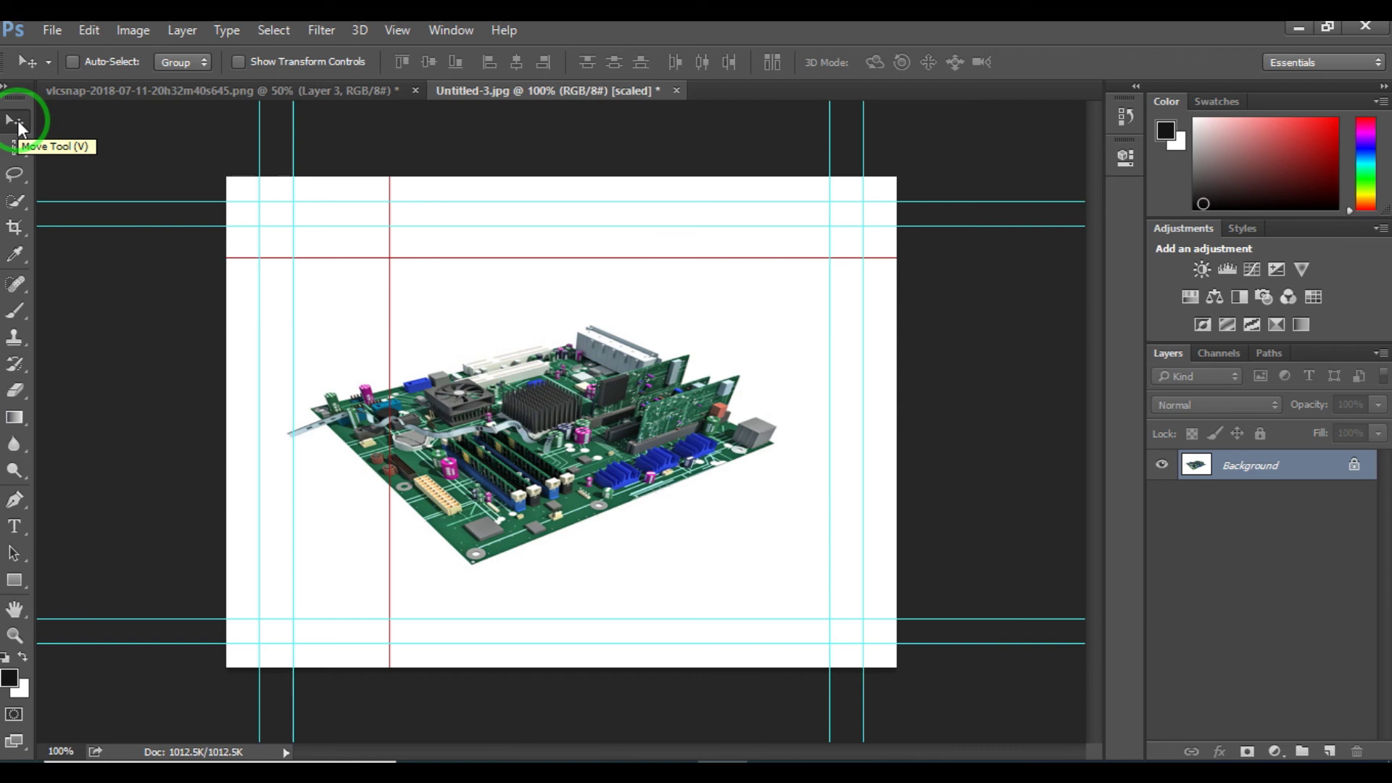
{"action": "left_click", "coordinate": [18, 150]}
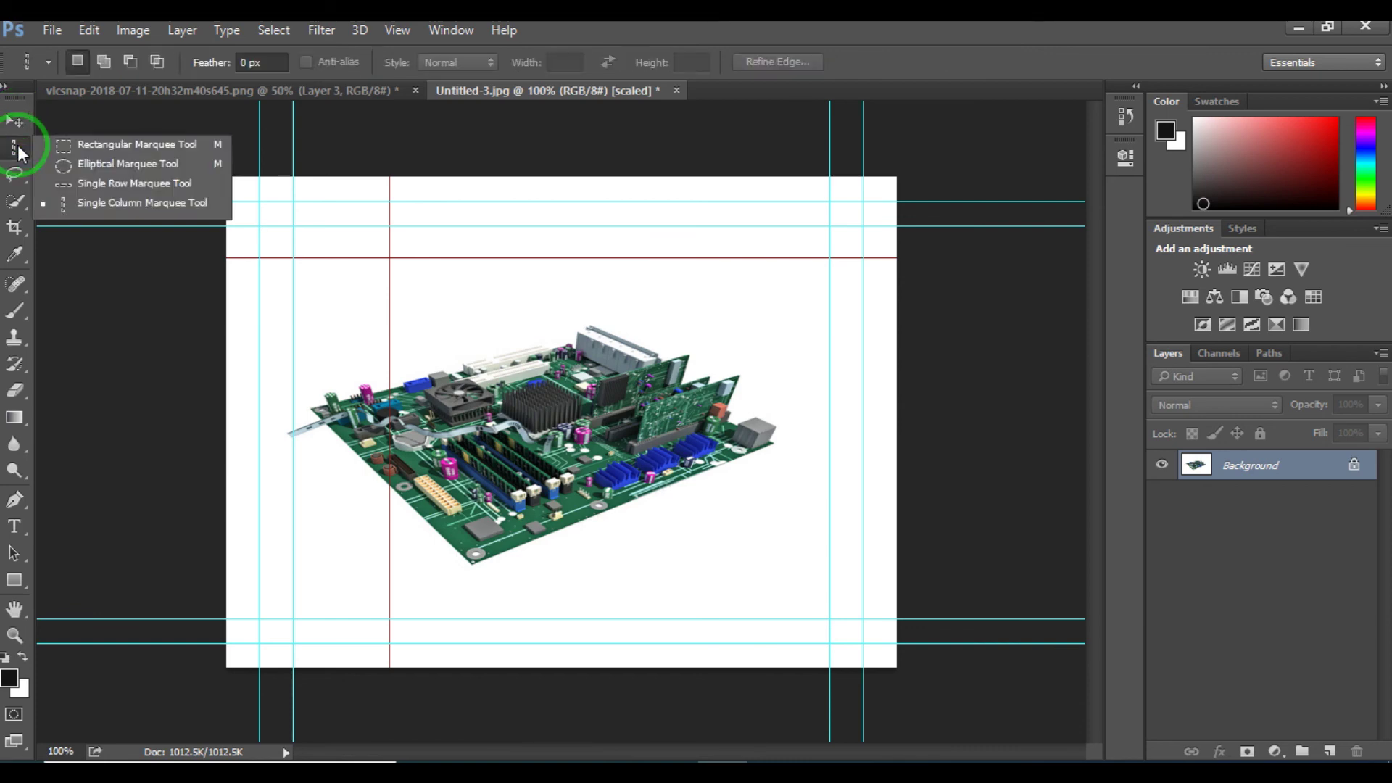